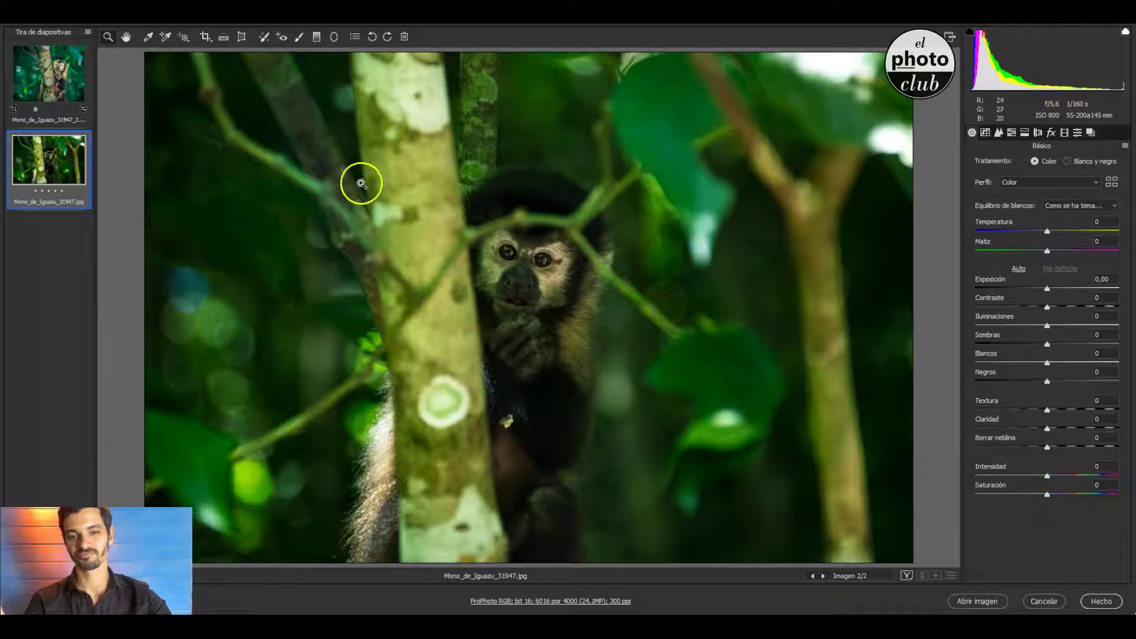
Flip between the edited DNG and the original JPEG, then show the DNG's crop box around the monkey
{"action": "left_click", "coordinate": [59, 68]}
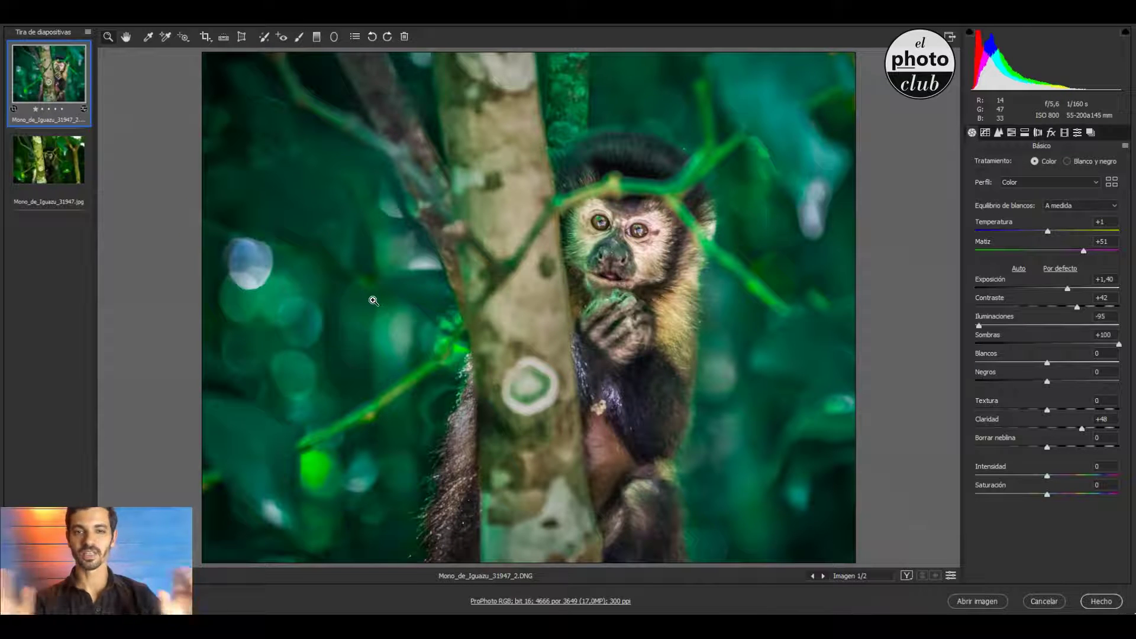
{"action": "left_click", "coordinate": [40, 166]}
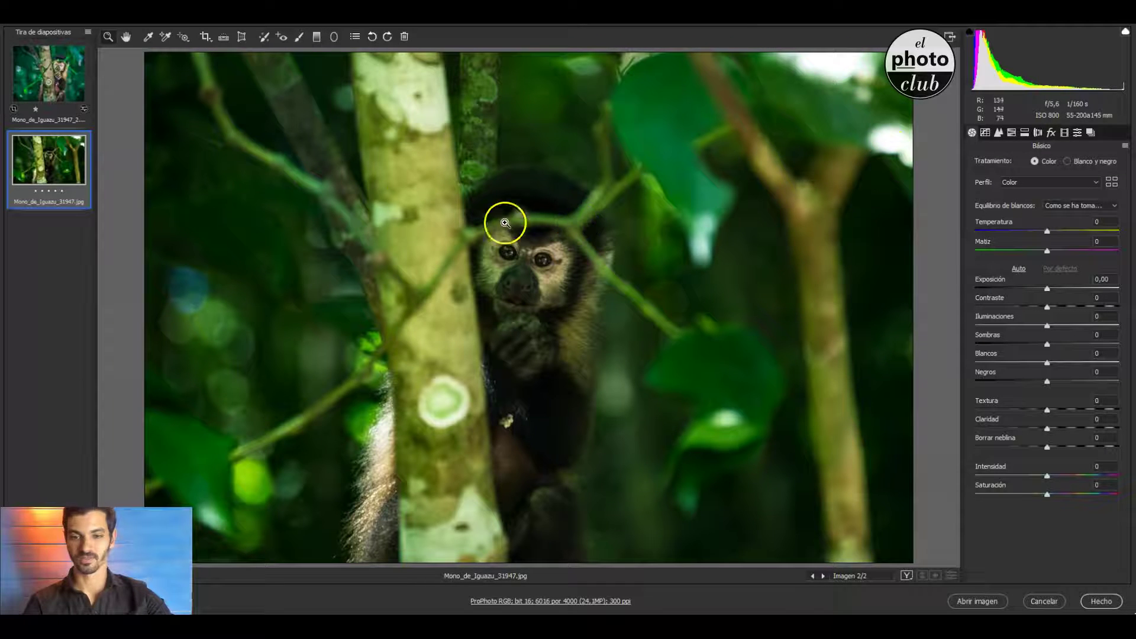
{"action": "left_click", "coordinate": [48, 77]}
{"action": "left_click", "coordinate": [205, 37]}
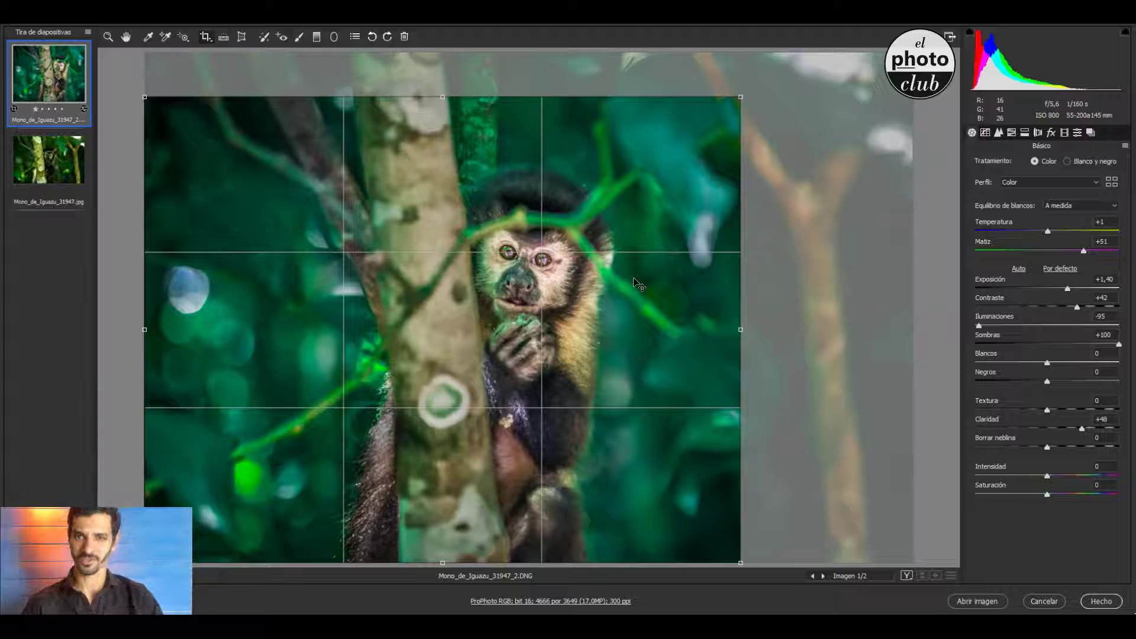
Commit the DNG crop and switch to the original uncropped monkey JPEG
{"action": "key", "text": "Return"}
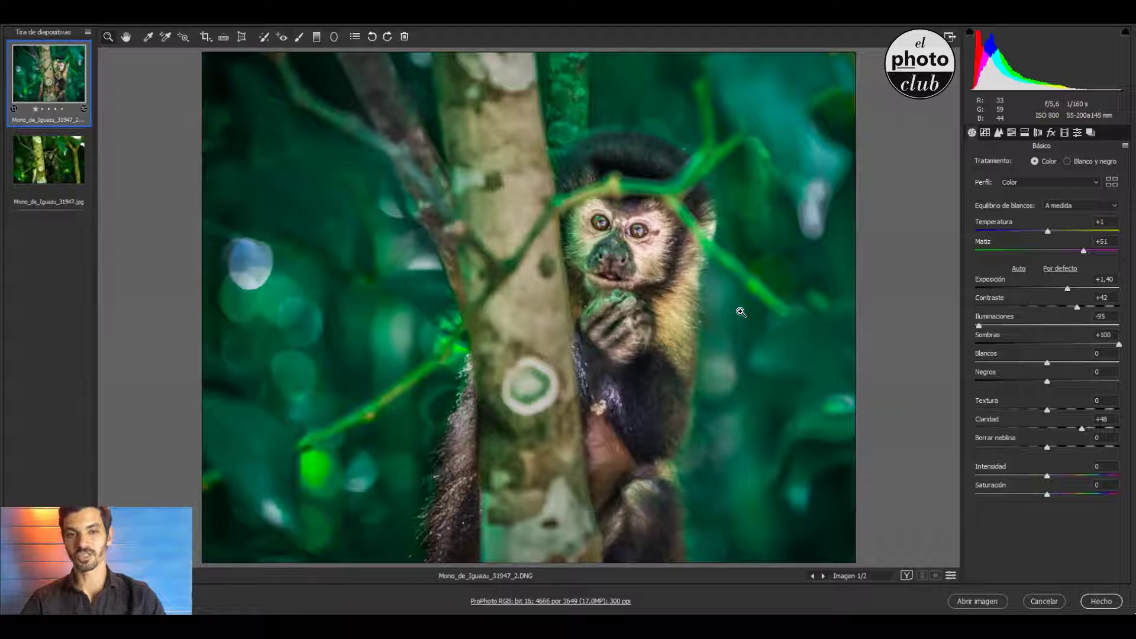
{"action": "left_click", "coordinate": [81, 183]}
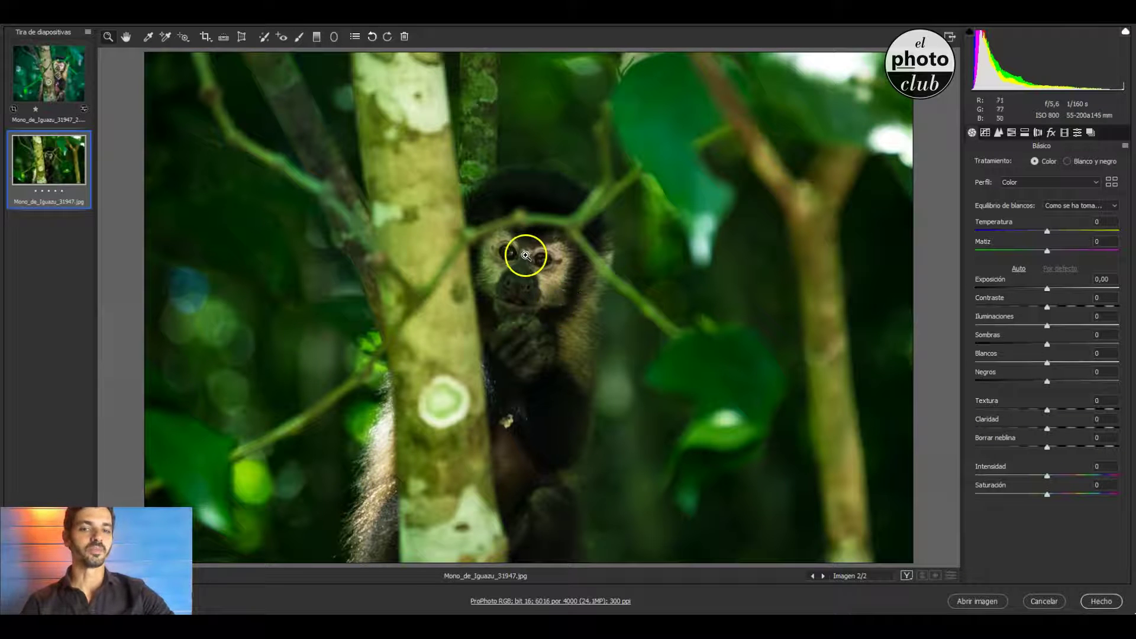
Zoom into the branch beside the monkey in both versions, fit the view, and return to the DNG
{"action": "left_click", "coordinate": [48, 80]}
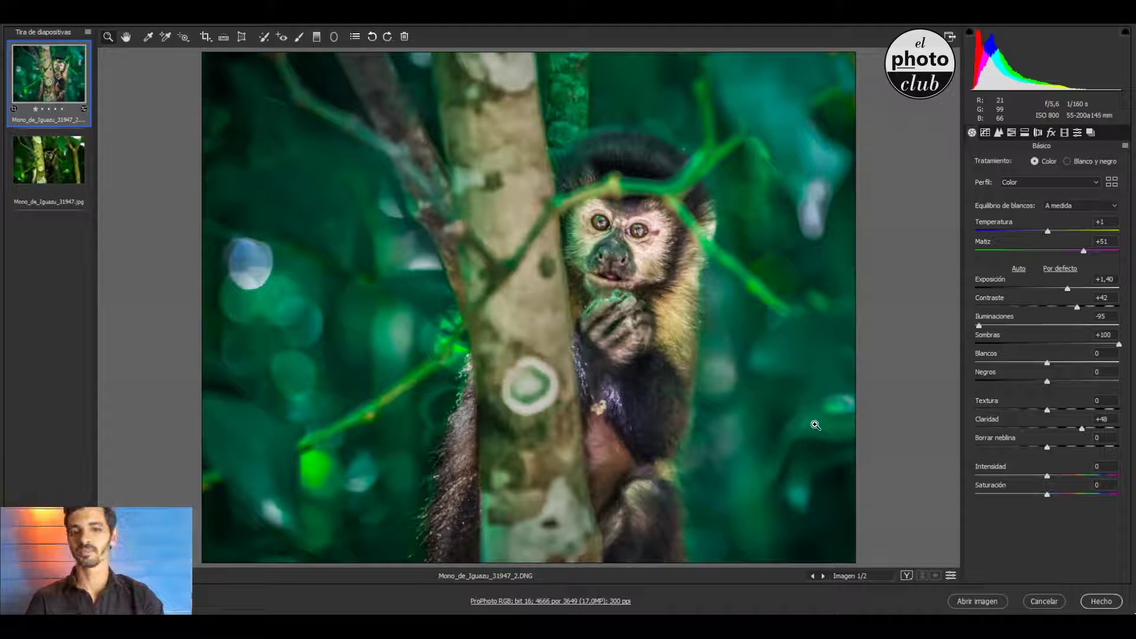
{"action": "left_click", "coordinate": [413, 248]}
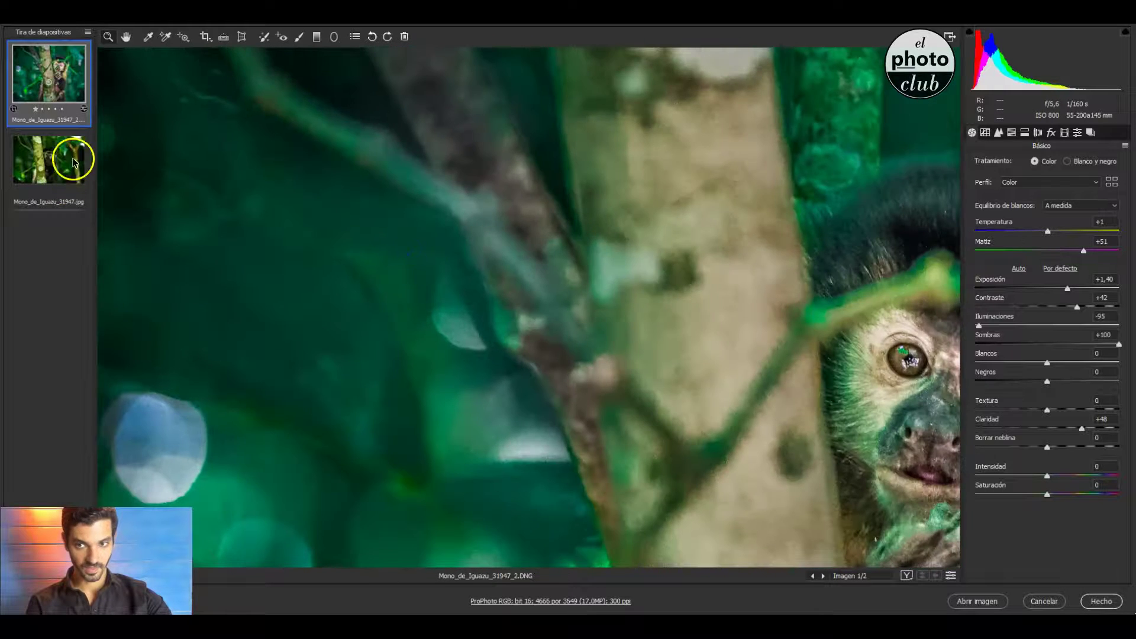
{"action": "left_click", "coordinate": [73, 160]}
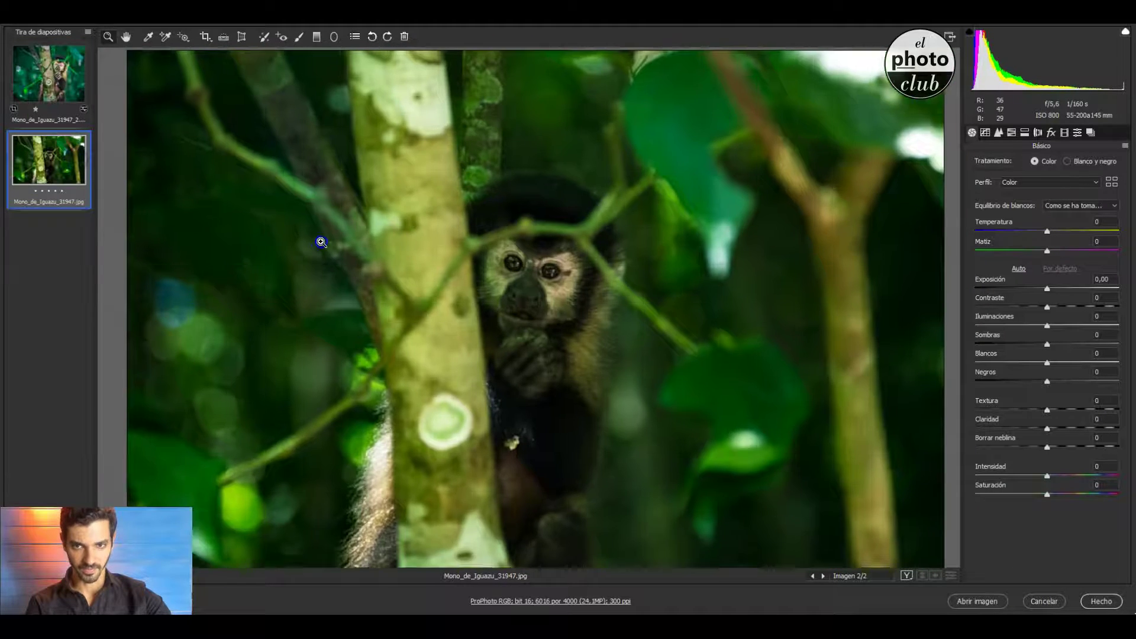
{"action": "left_click", "coordinate": [321, 242]}
{"action": "left_click", "coordinate": [387, 257]}
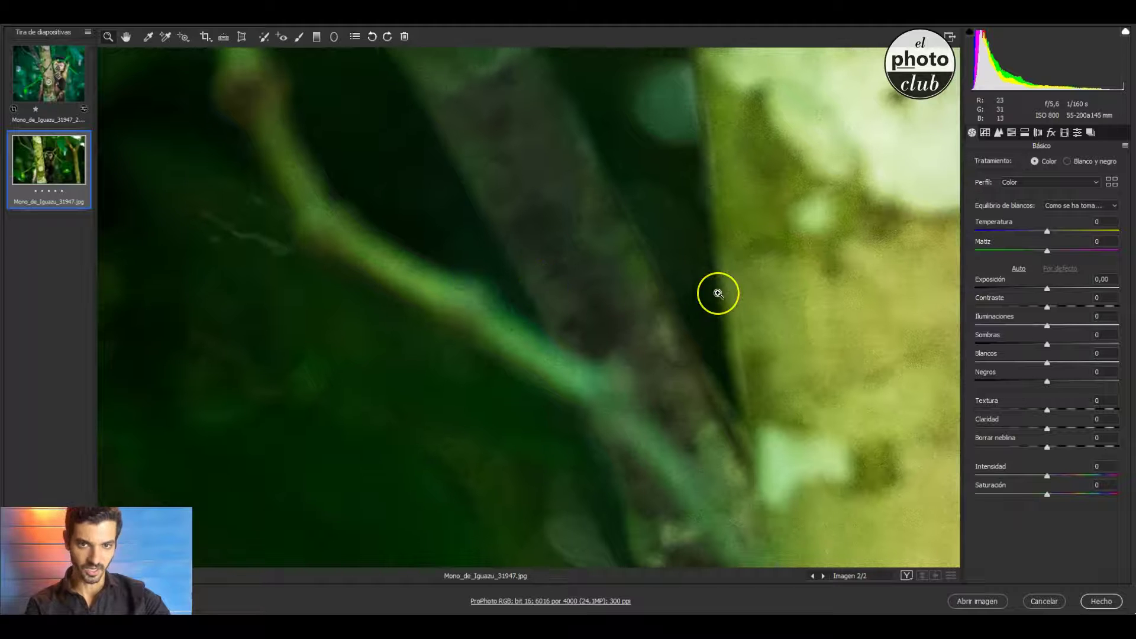
{"action": "left_click", "coordinate": [928, 347], "text": "alt"}
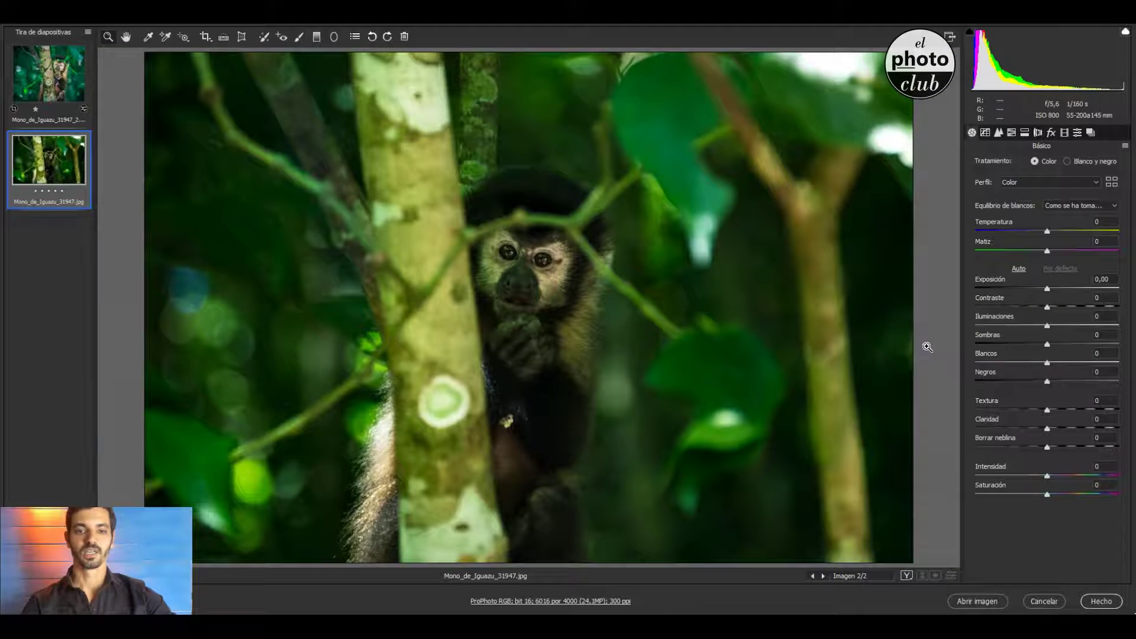
{"action": "left_click", "coordinate": [49, 74]}
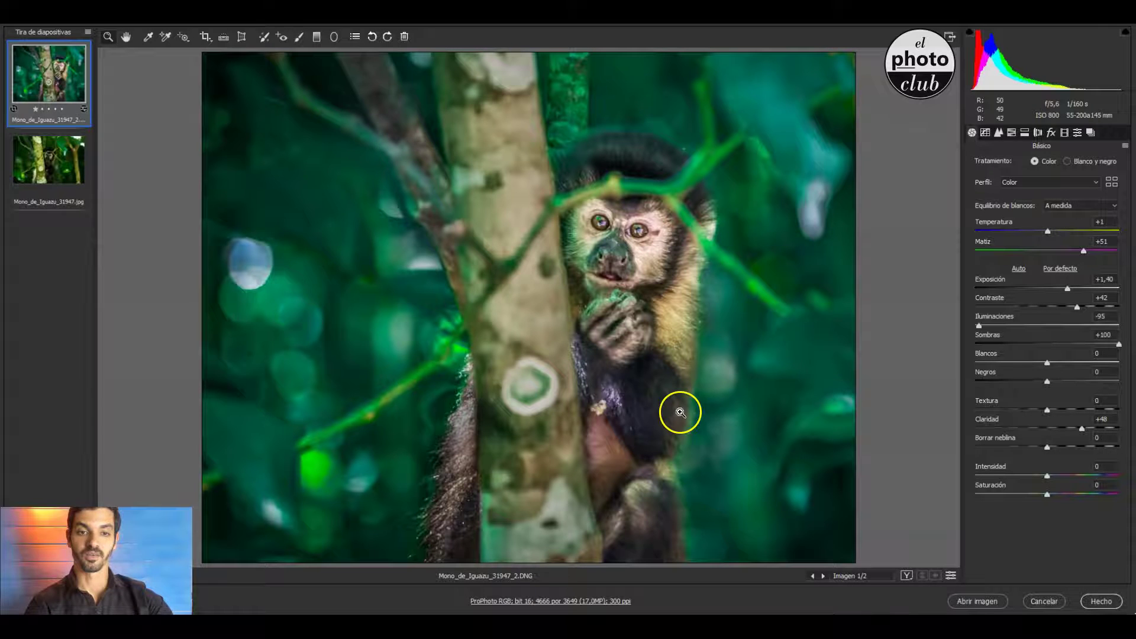
{"action": "left_click", "coordinate": [985, 132]}
{"action": "left_click", "coordinate": [973, 132]}
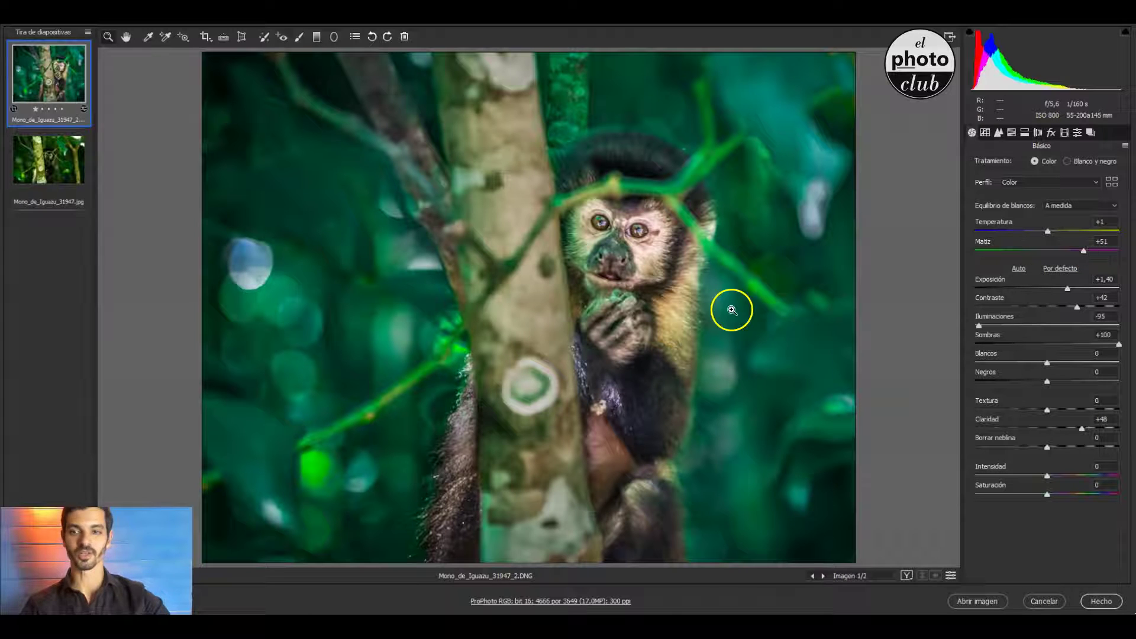
{"action": "left_click", "coordinate": [73, 170]}
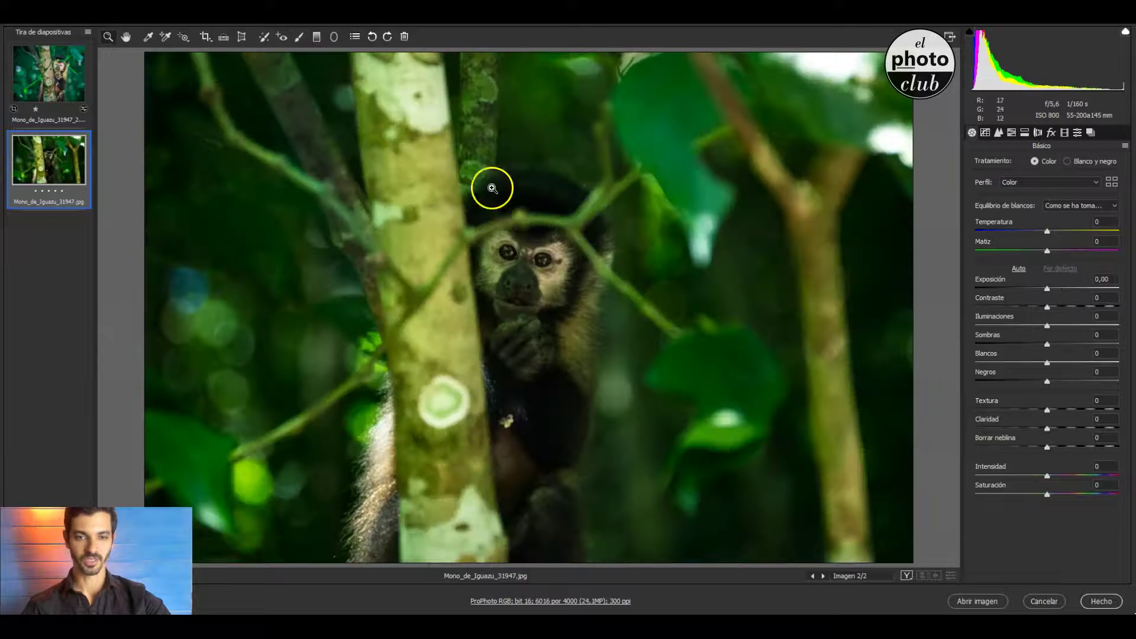
{"action": "left_click", "coordinate": [42, 77]}
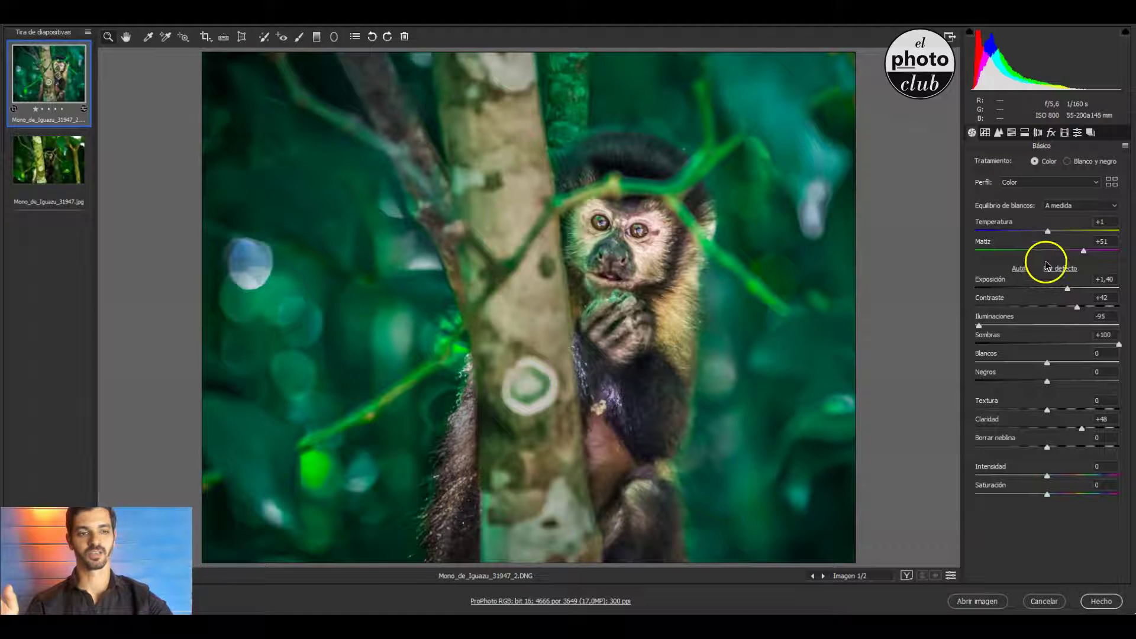
Preview tint 0 and default Basic settings while keeping the +51 tint edit, then show the Detail settings
{"action": "left_click_drag", "start_coordinate": [1081, 253], "coordinate": [1086, 253]}
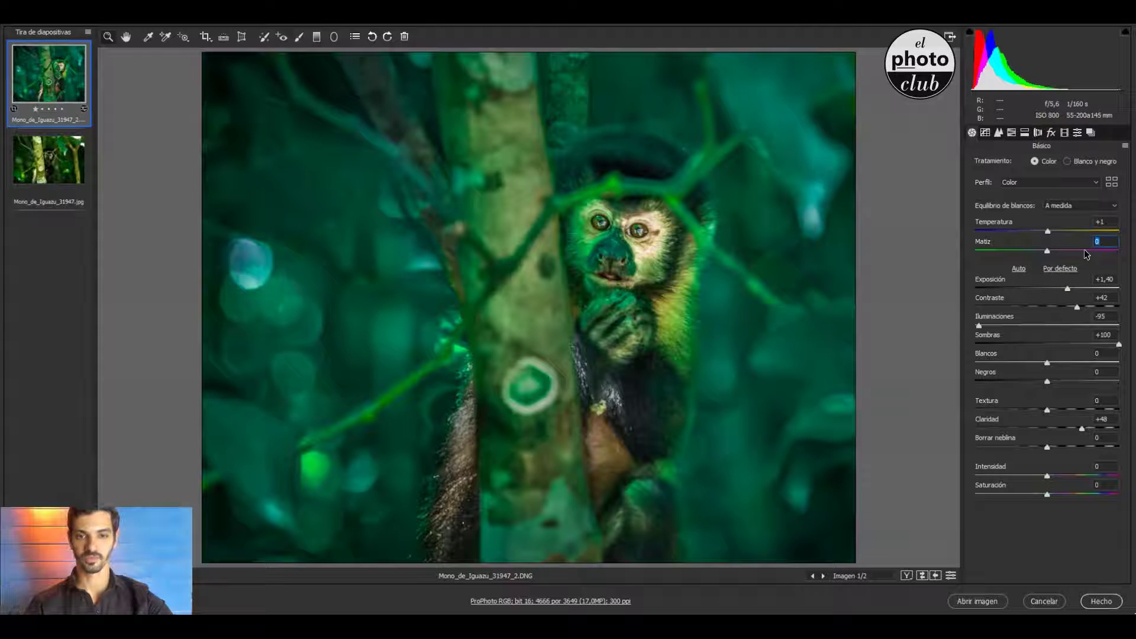
{"action": "key", "text": "ctrl+z"}
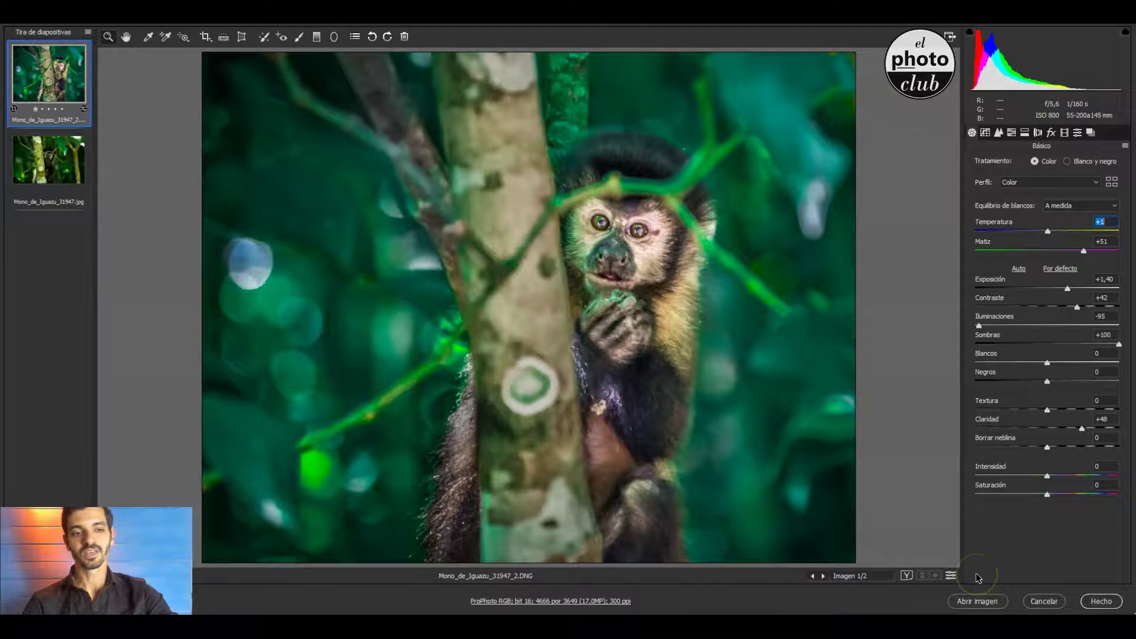
{"action": "left_click", "coordinate": [953, 574]}
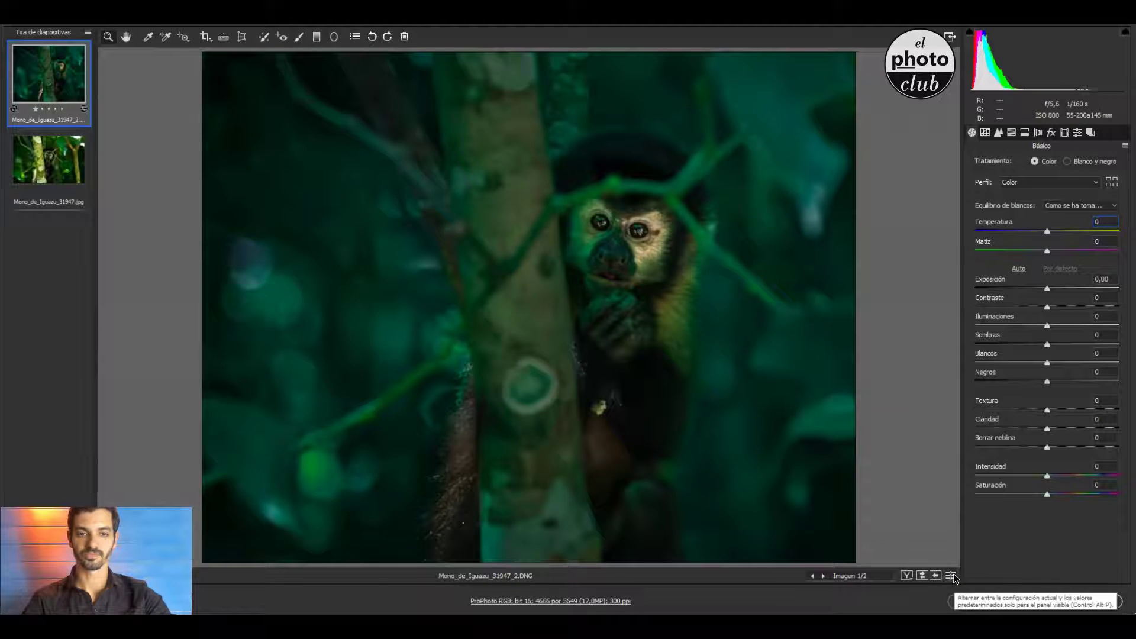
{"action": "left_click", "coordinate": [951, 576]}
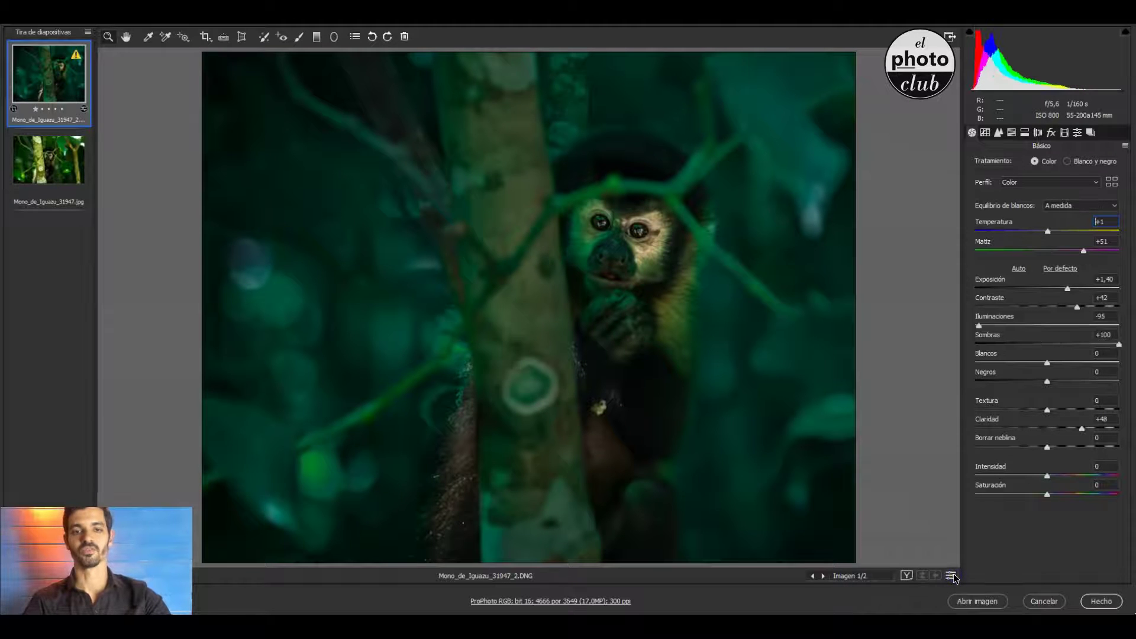
{"action": "left_click", "coordinate": [969, 526]}
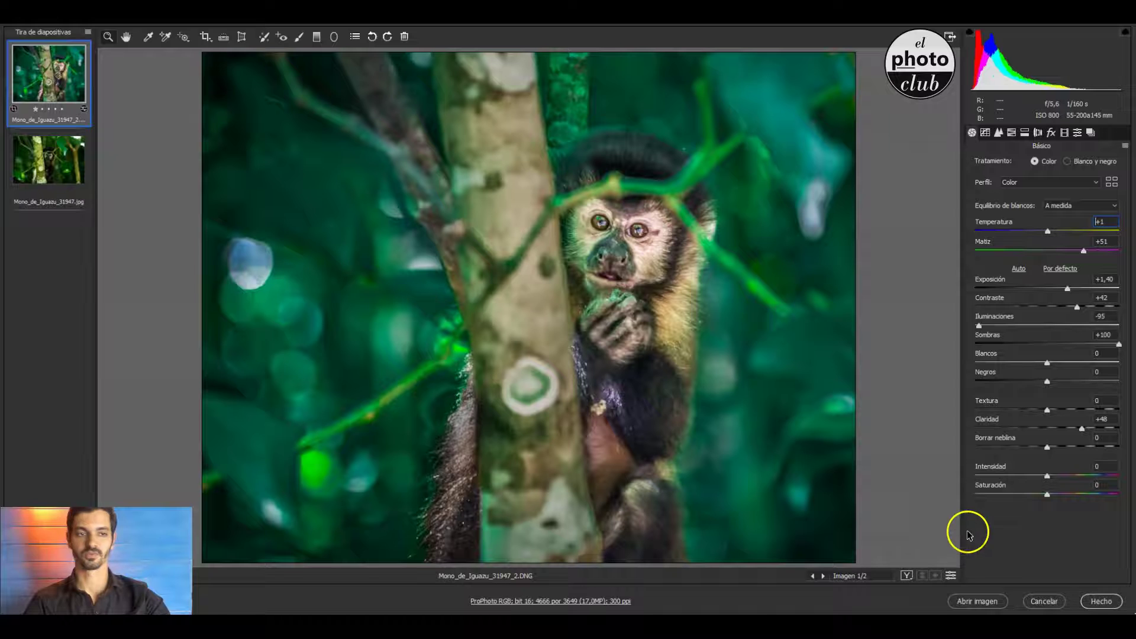
{"action": "left_click", "coordinate": [985, 132]}
Move from the Detail panel to the HSL Hue adjustments showing Greens +100 and Aquas +58
{"action": "left_click", "coordinate": [1000, 132]}
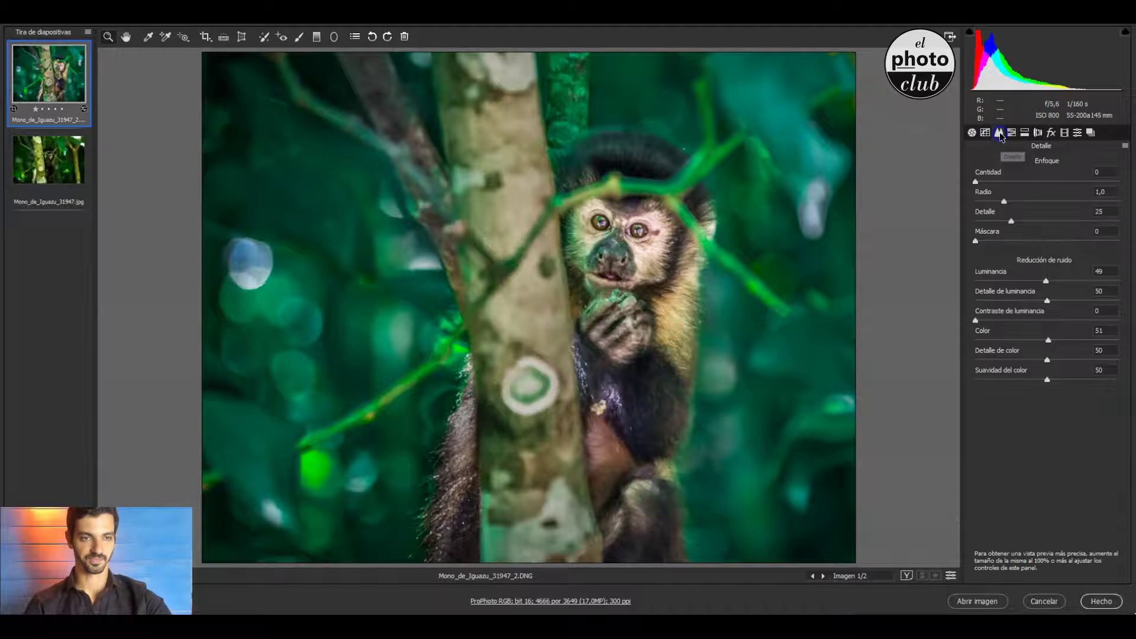
{"action": "left_click", "coordinate": [1076, 295]}
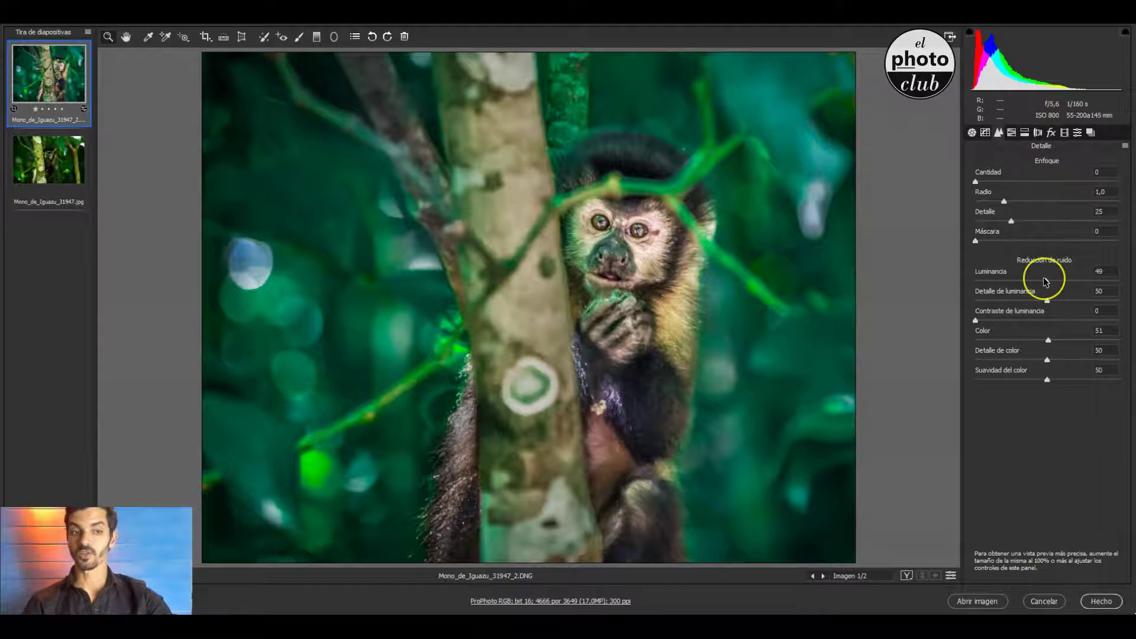
{"action": "left_click", "coordinate": [1055, 341]}
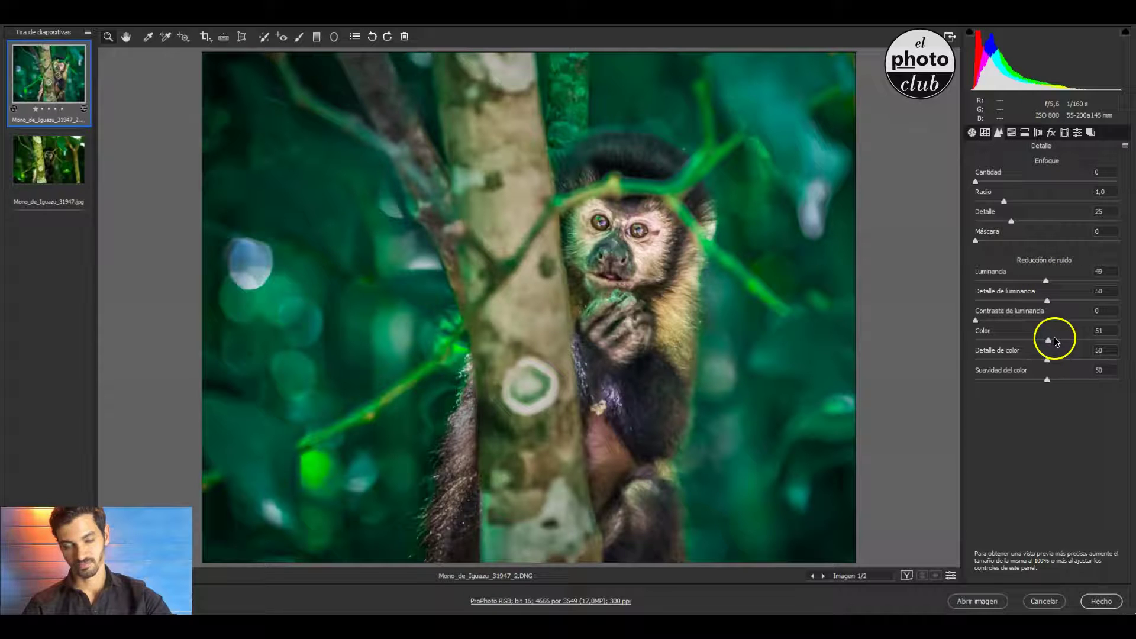
{"action": "left_click", "coordinate": [1013, 136]}
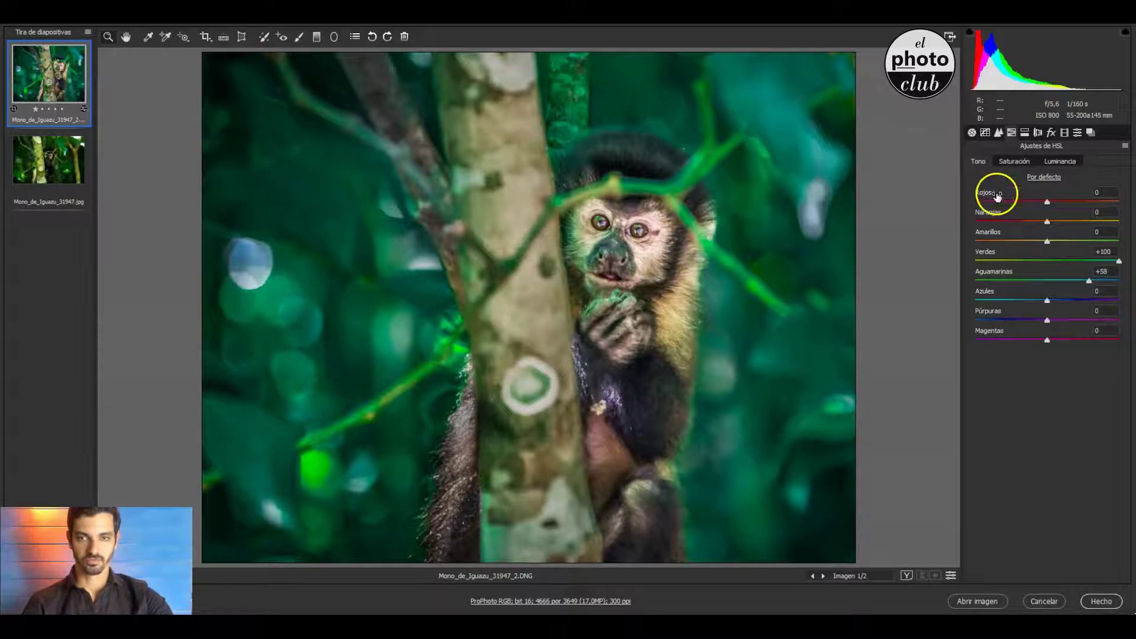
Set the Targeted Adjustment tool to adjust Hue (Tono) by picking colours on the photo
{"action": "left_click", "coordinate": [185, 38]}
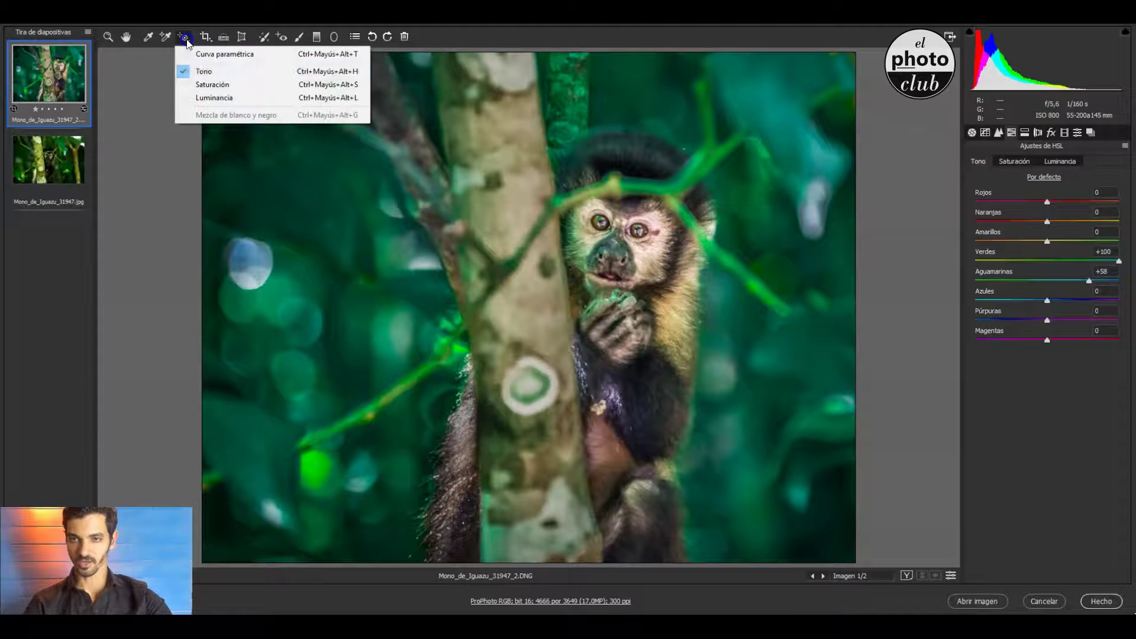
{"action": "left_click", "coordinate": [195, 71]}
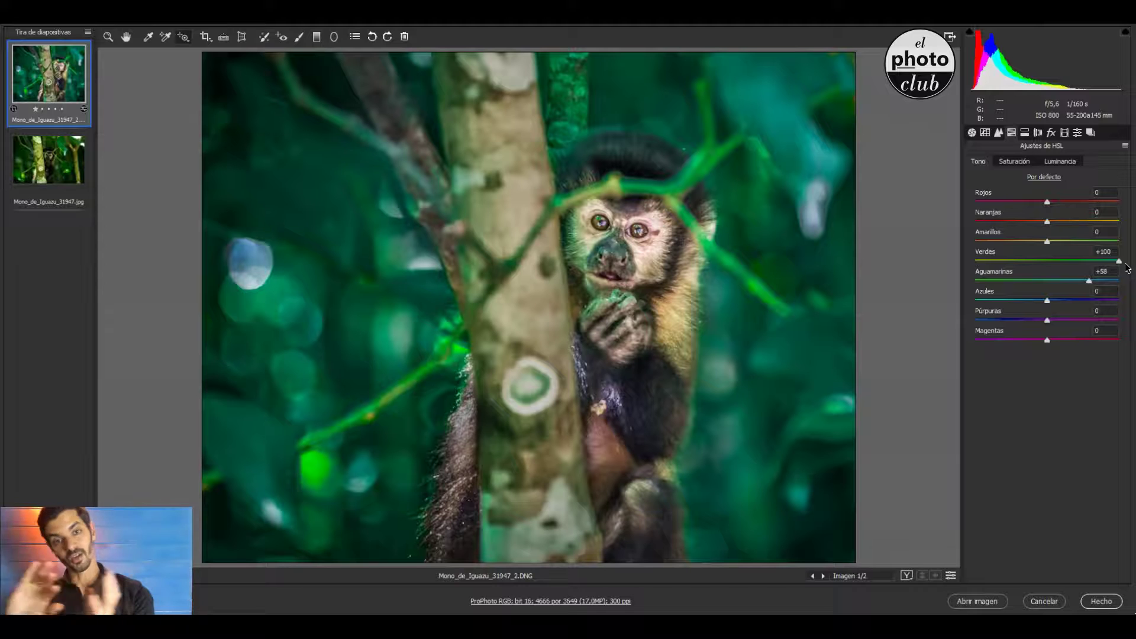
Preview green and aqua Hue and Luminance reset to defaults, keep the shifts, then show the split toning settings
{"action": "left_click", "coordinate": [981, 269]}
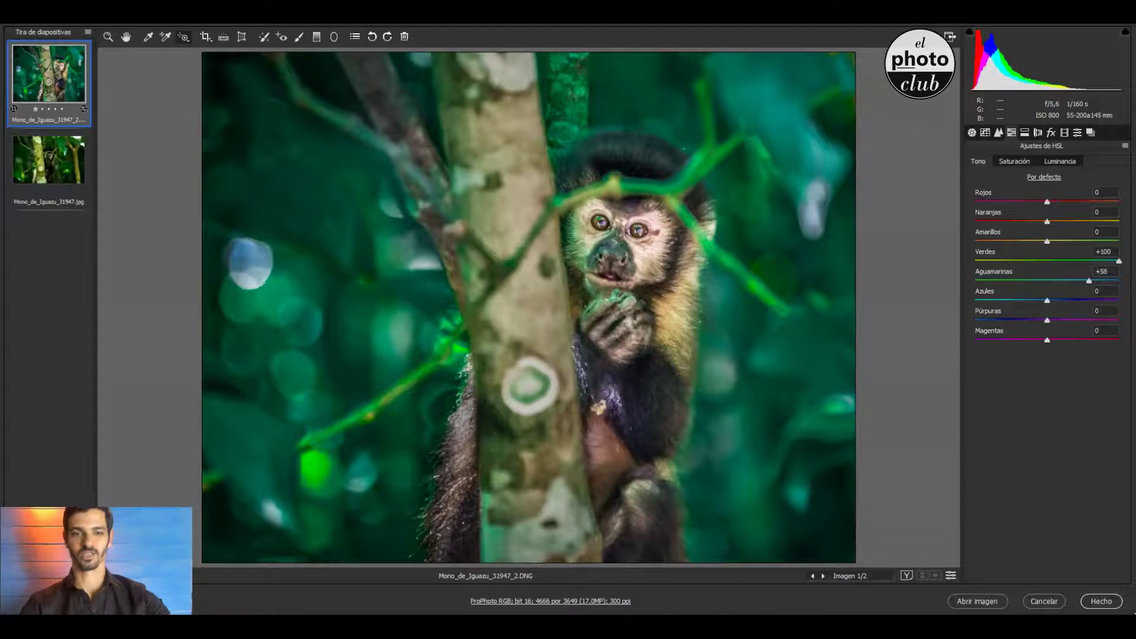
{"action": "left_click", "coordinate": [1052, 177]}
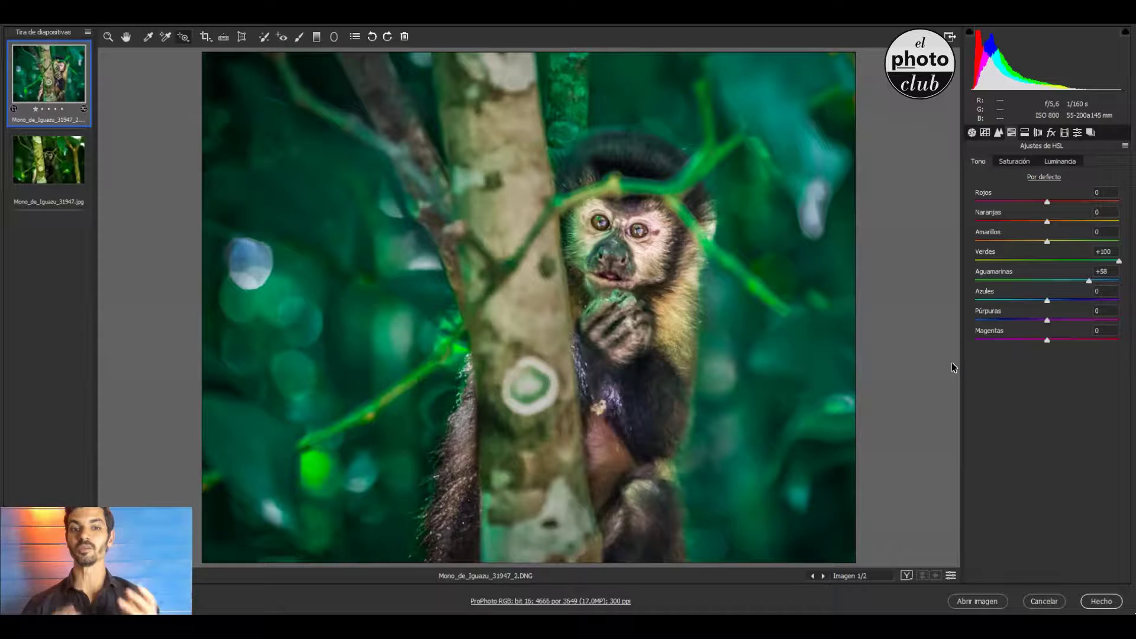
{"action": "left_click", "coordinate": [1000, 171]}
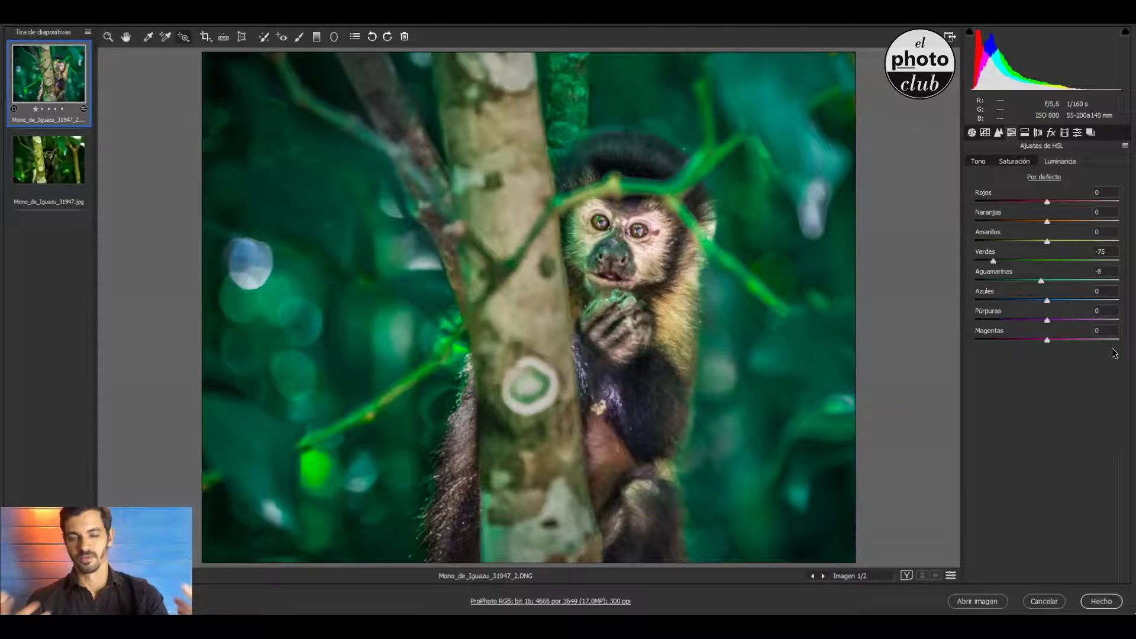
{"action": "left_click", "coordinate": [1054, 179]}
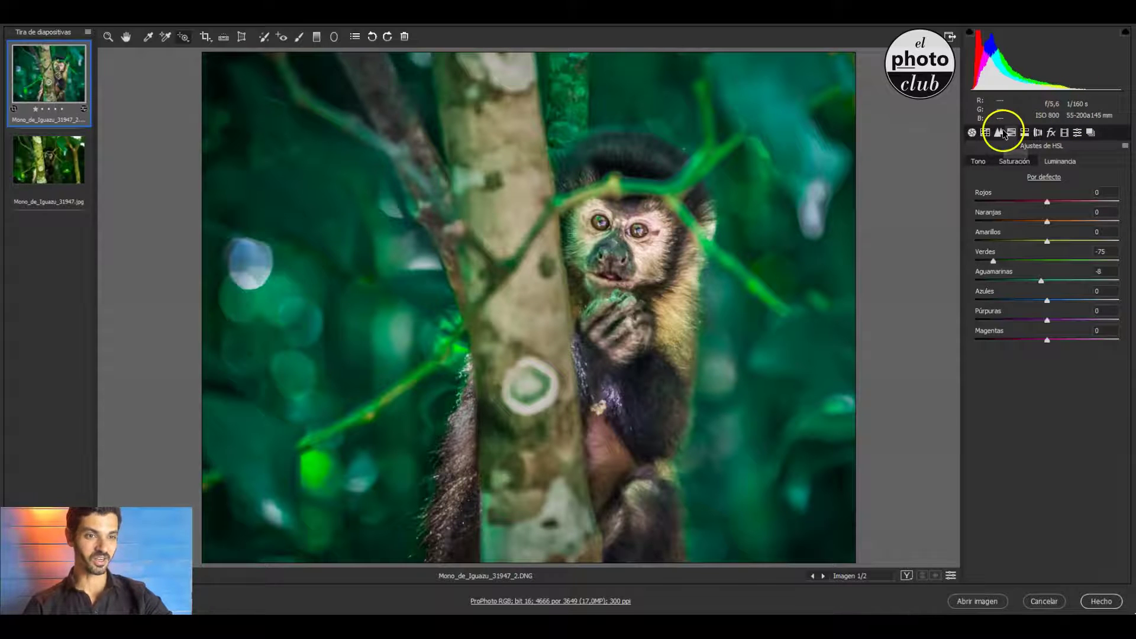
{"action": "left_click", "coordinate": [1025, 133]}
Toggle the -21 post-crop vignette off and back on in Effects, then select the Radial Filter
{"action": "left_click", "coordinate": [1051, 133]}
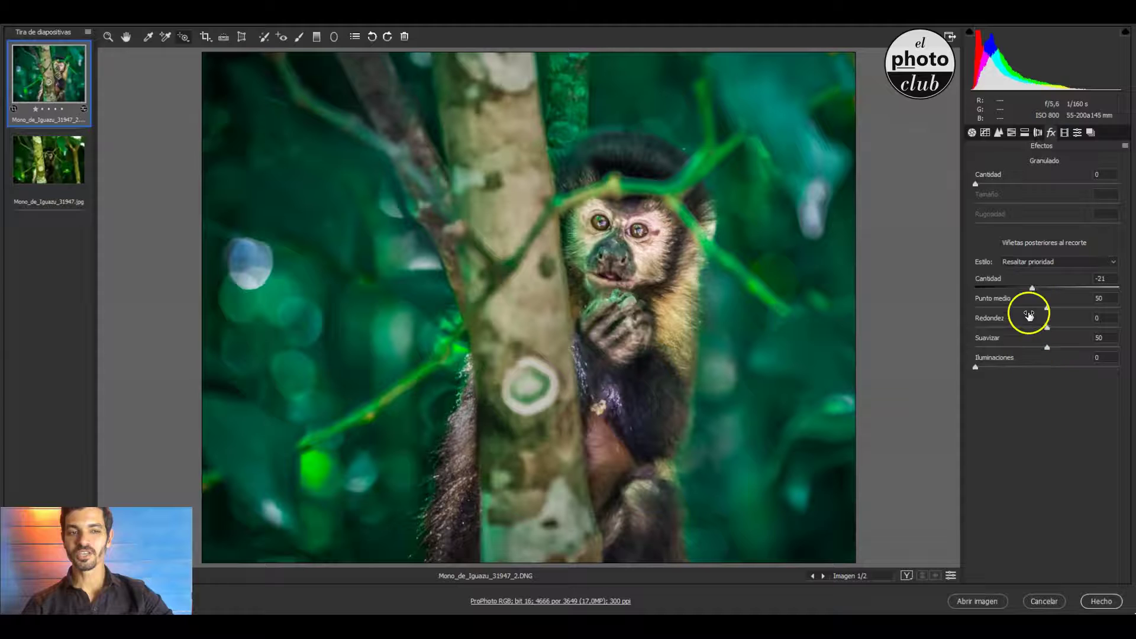
{"action": "left_click", "coordinate": [950, 576]}
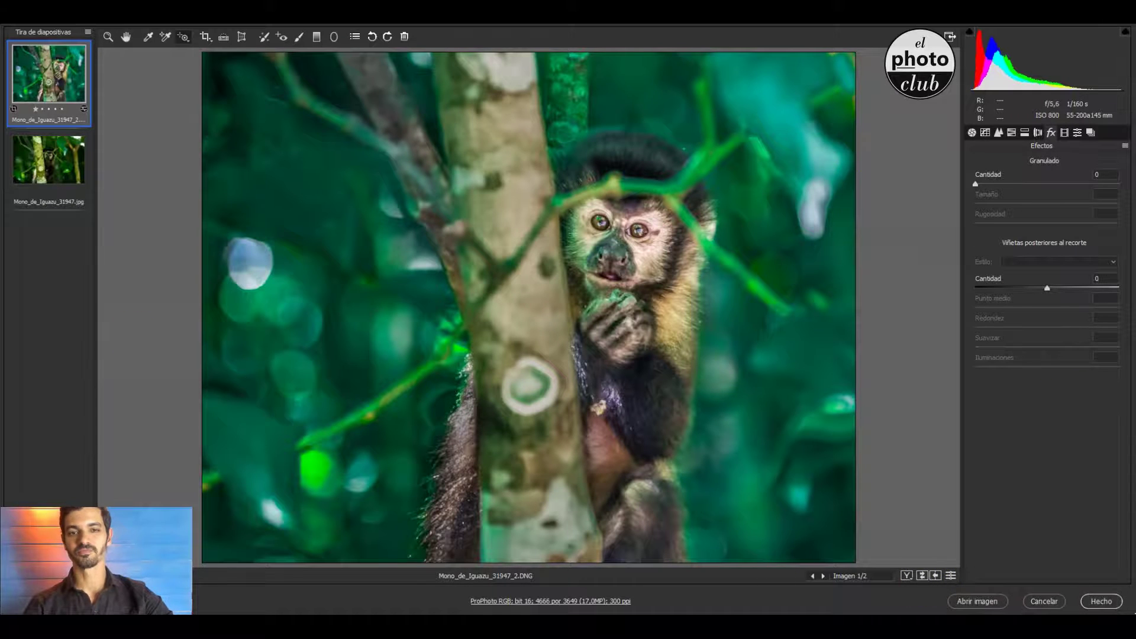
{"action": "left_click", "coordinate": [958, 577]}
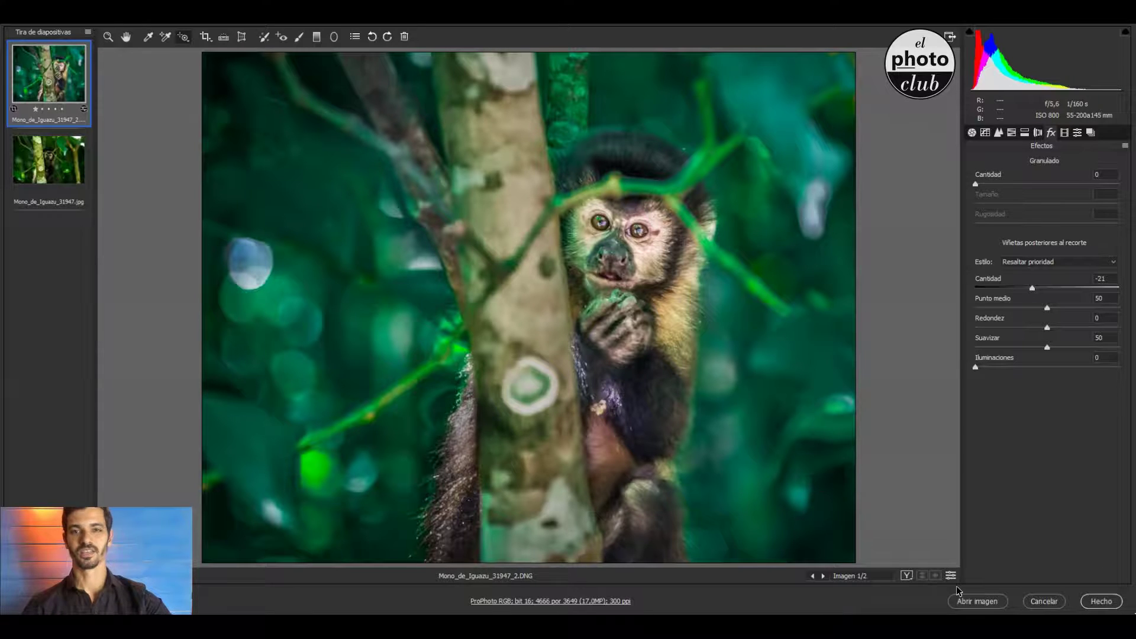
{"action": "left_click", "coordinate": [334, 37]}
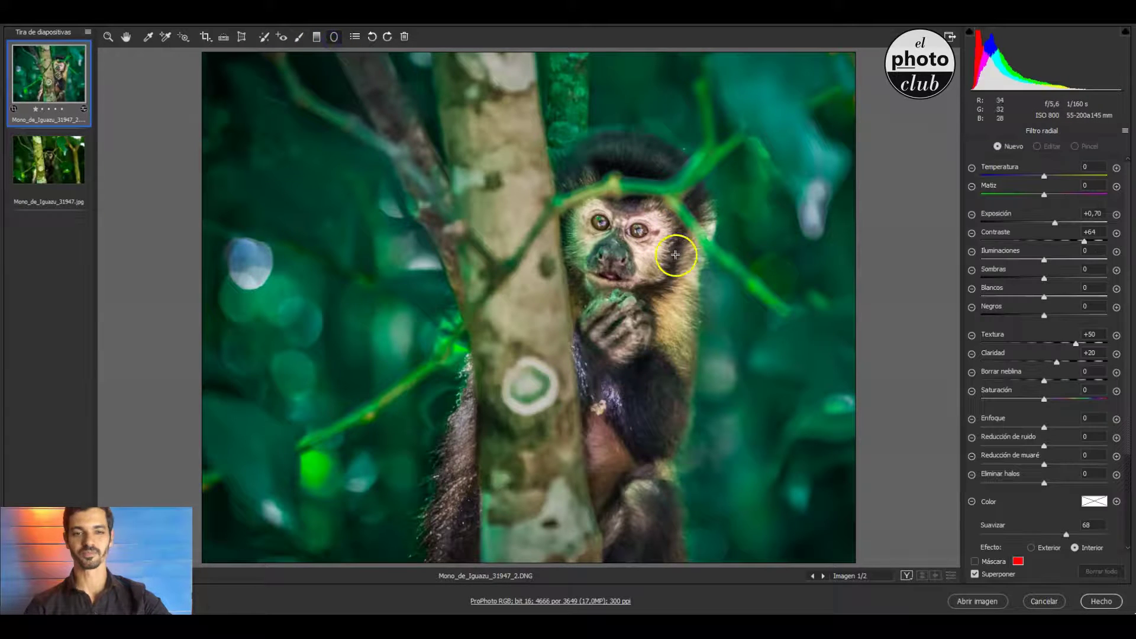
Select the Adjustment Brush and hover the lower-left arm-fur pin to preview its mask
{"action": "left_click", "coordinate": [317, 37]}
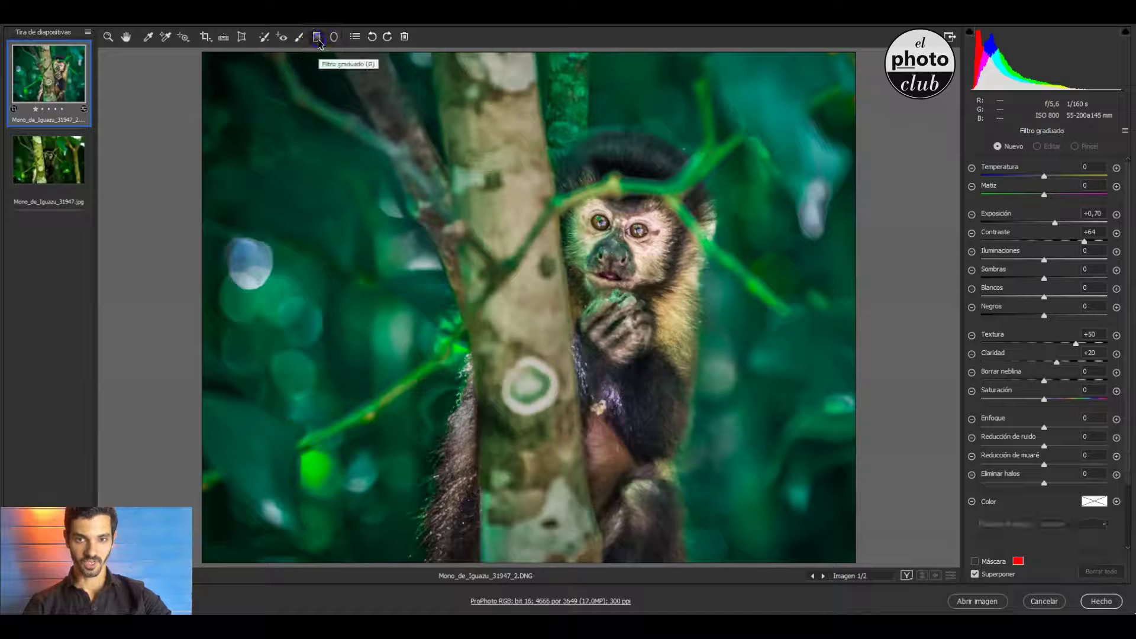
{"action": "left_click", "coordinate": [300, 39]}
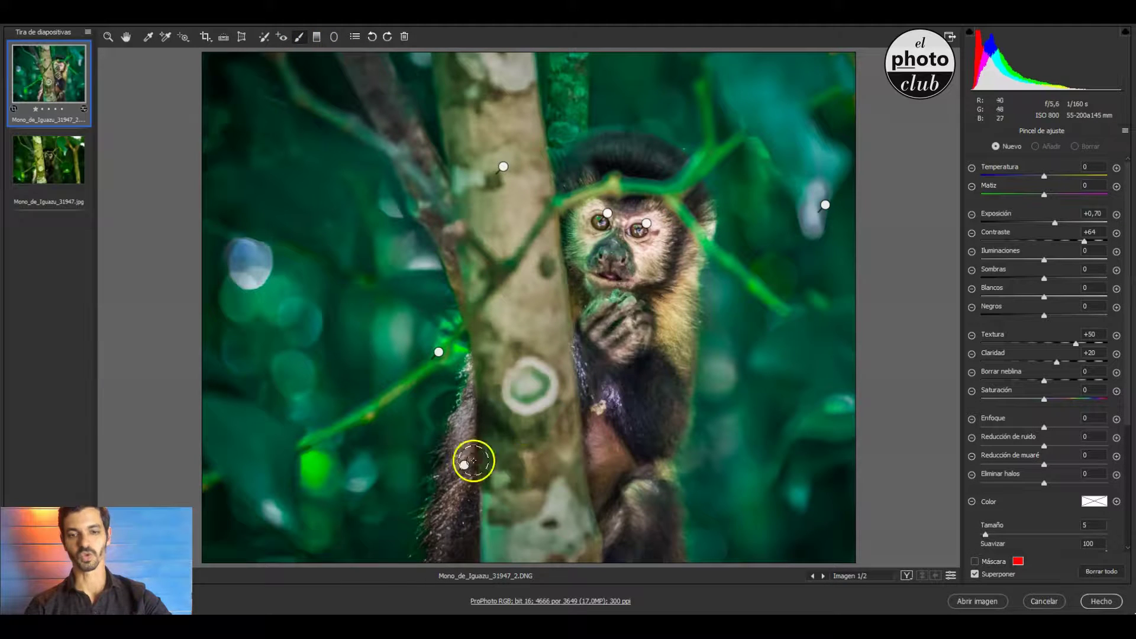
{"action": "left_click_drag", "start_coordinate": [473, 461], "coordinate": [468, 466]}
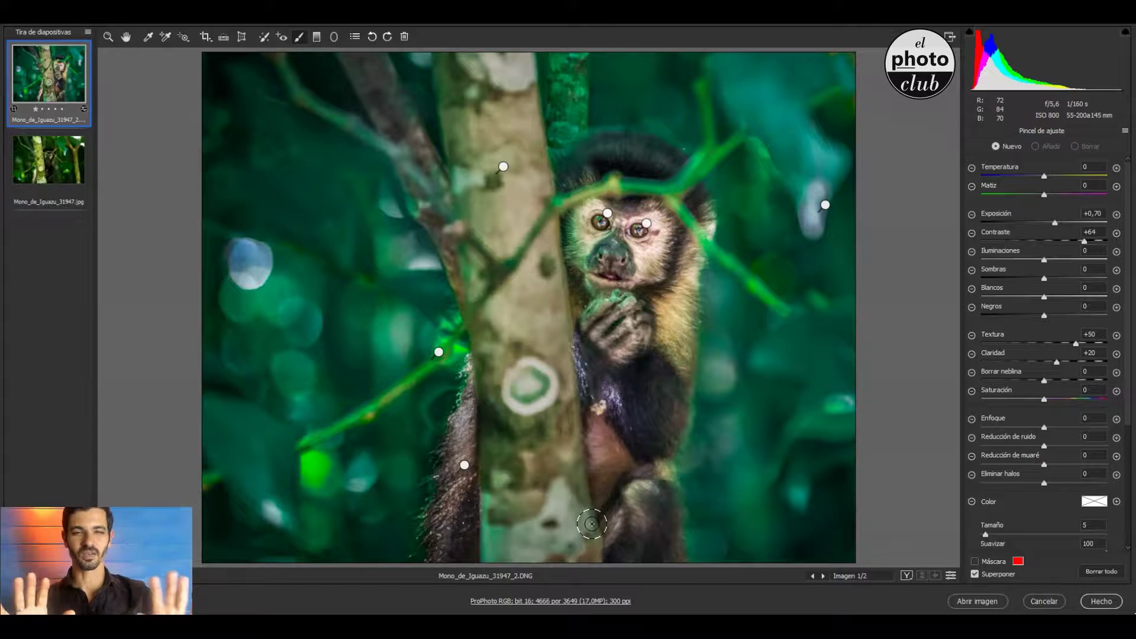
{"action": "left_click", "coordinate": [605, 523]}
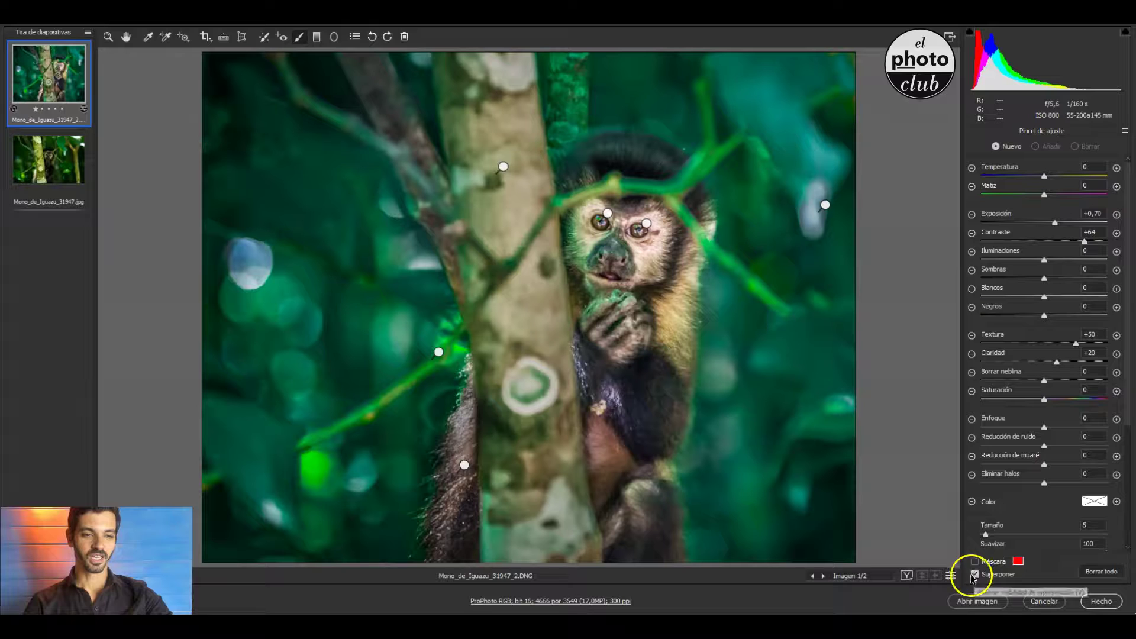
Hide the brush edits, restore them with Ctrl+Z, and select the lower-left fur-darkening pin (Exposure -1.50)
{"action": "left_click", "coordinate": [951, 576]}
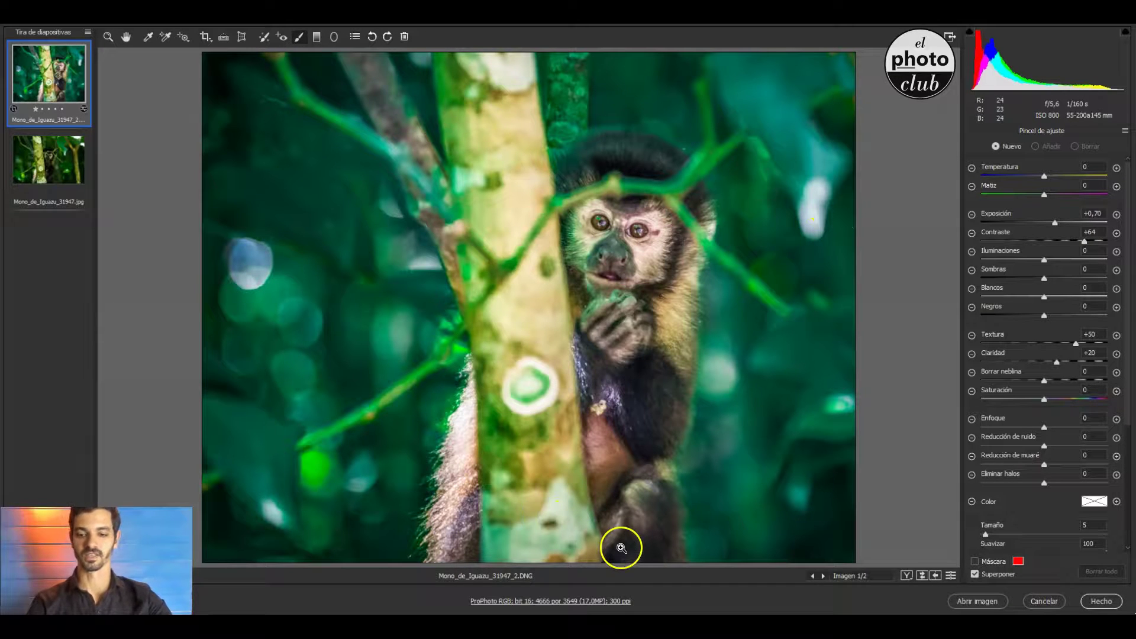
{"action": "key", "text": "ctrl+z"}
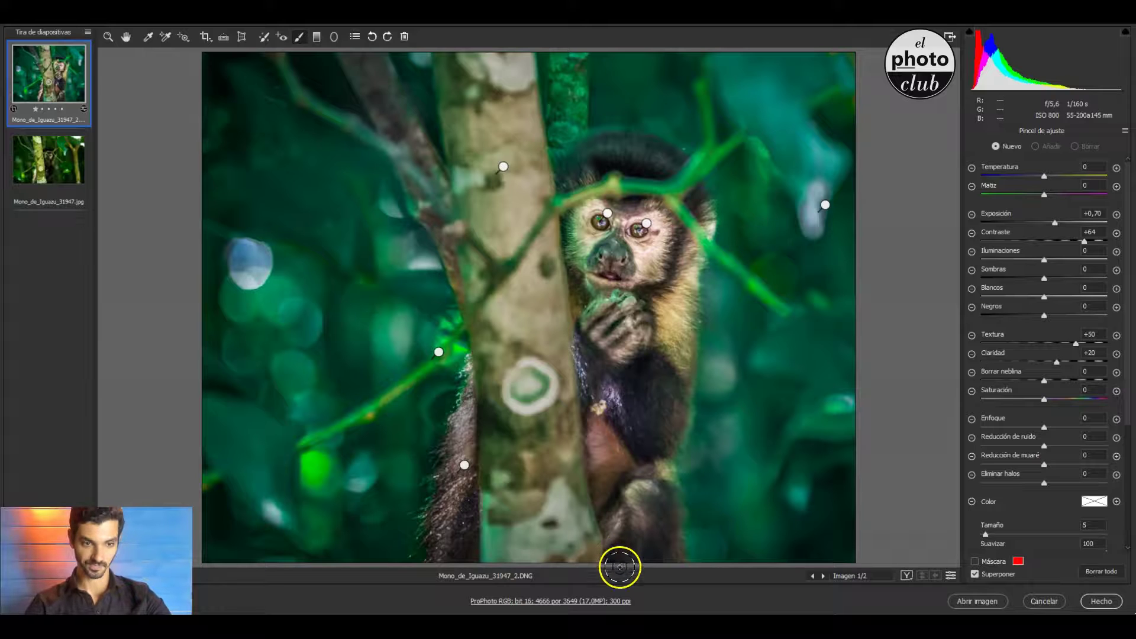
{"action": "left_click", "coordinate": [464, 466]}
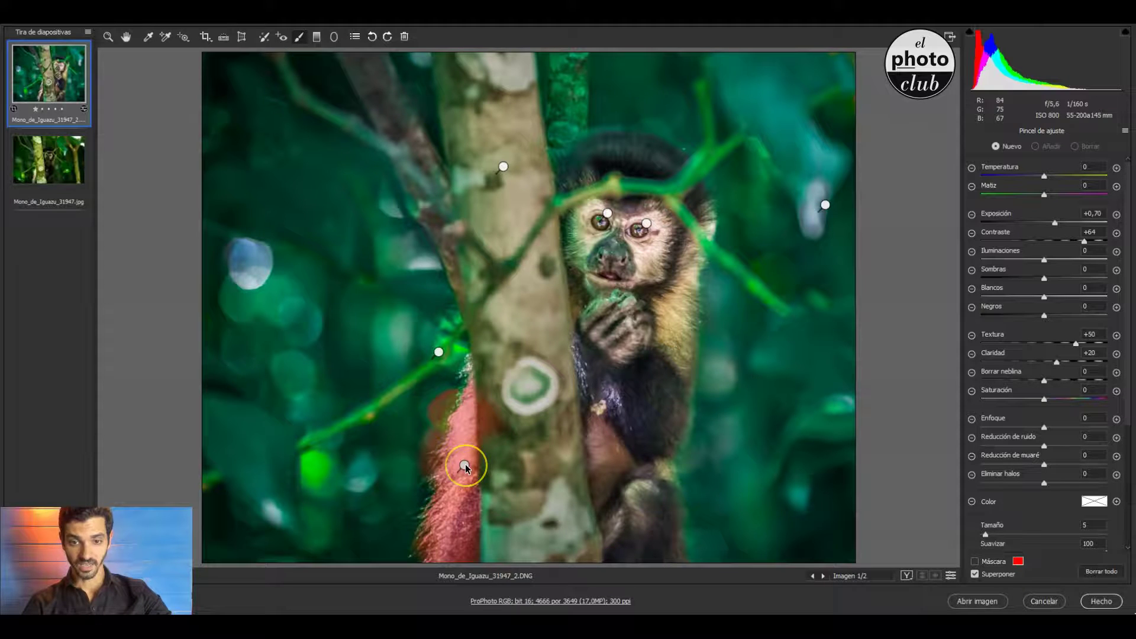
{"action": "left_click", "coordinate": [465, 465]}
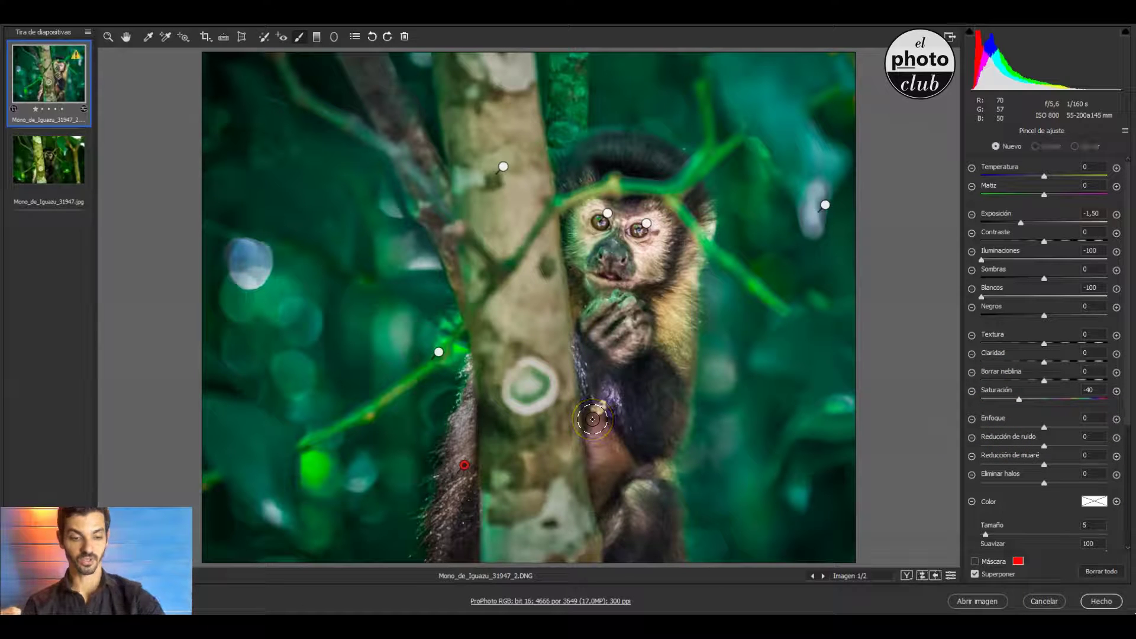
{"action": "key", "text": "Delete"}
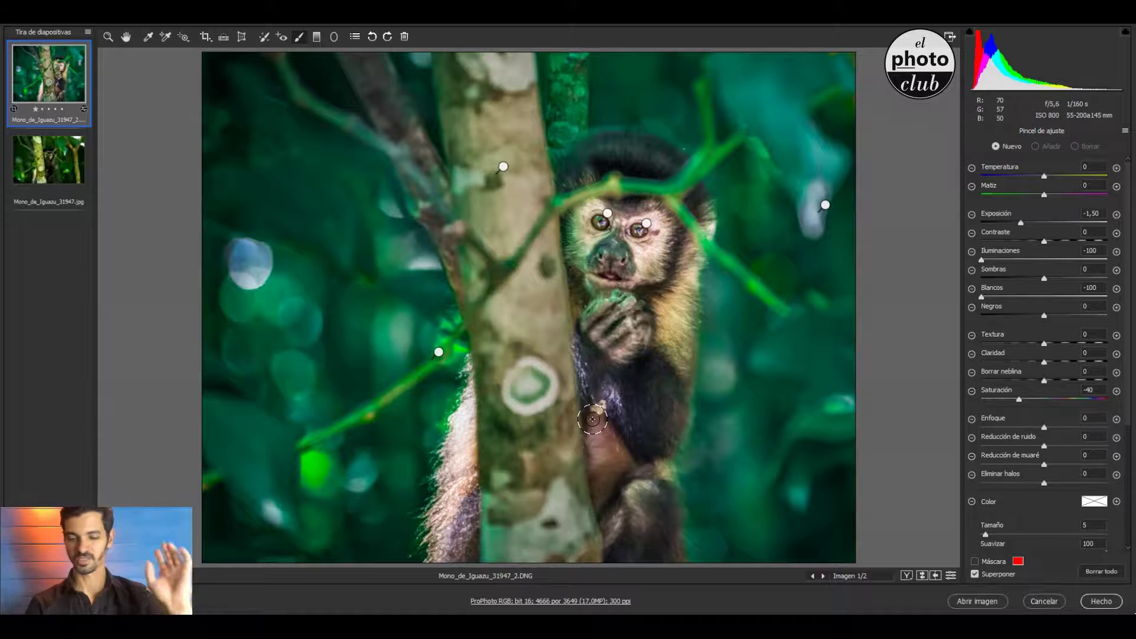
{"action": "key", "text": "ctrl+z"}
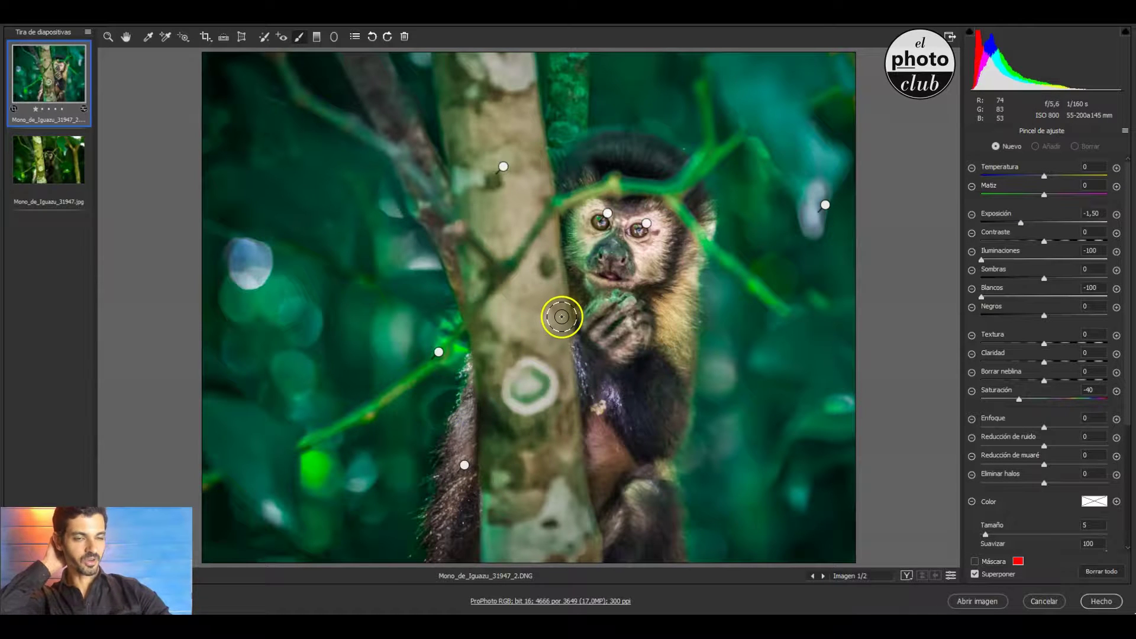
{"action": "left_click", "coordinate": [438, 353]}
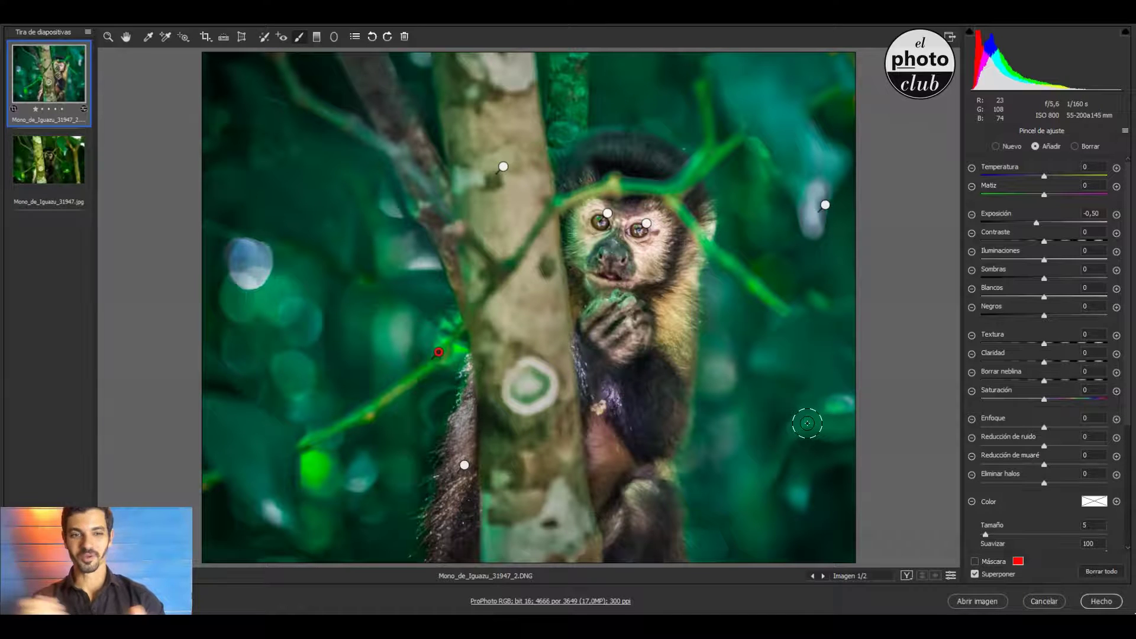
{"action": "left_click", "coordinate": [995, 562]}
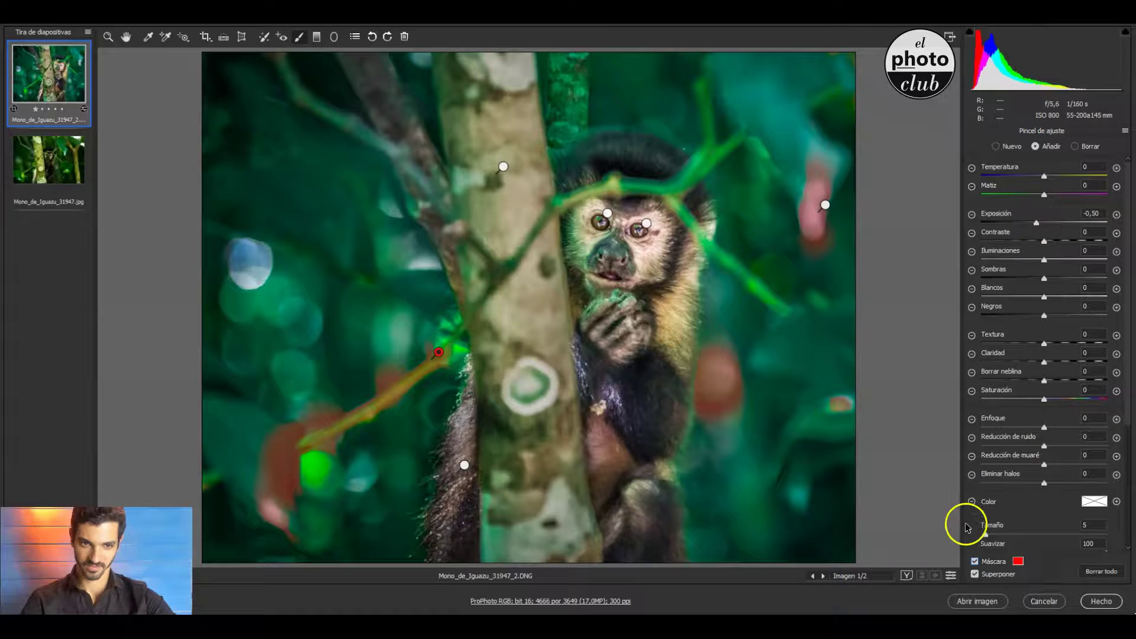
{"action": "left_click", "coordinate": [994, 561]}
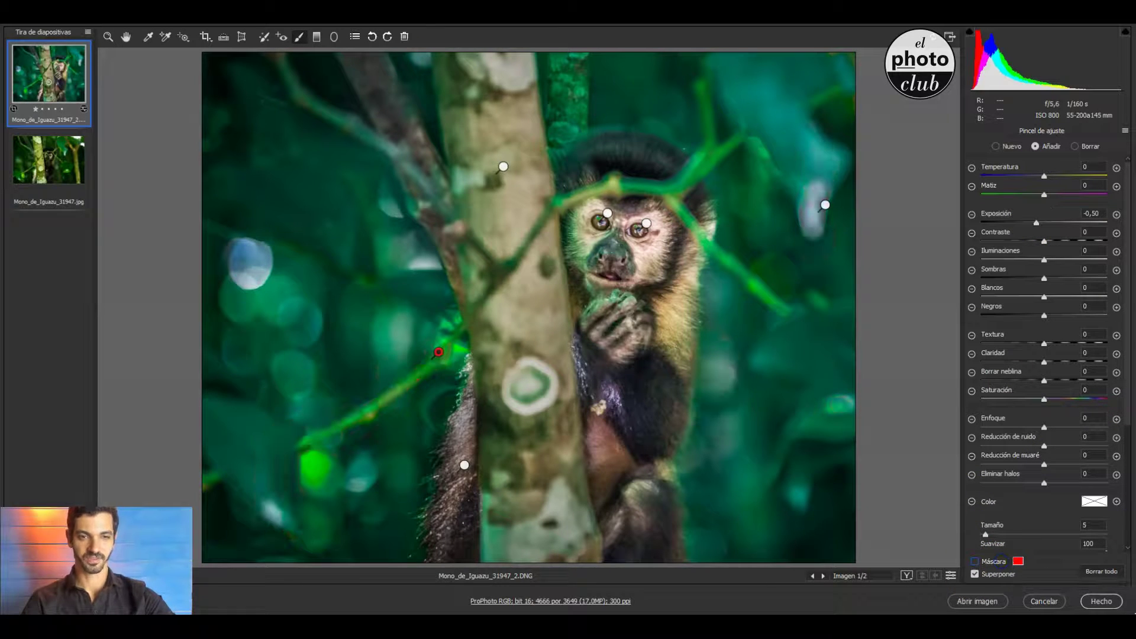
{"action": "key", "text": "Delete"}
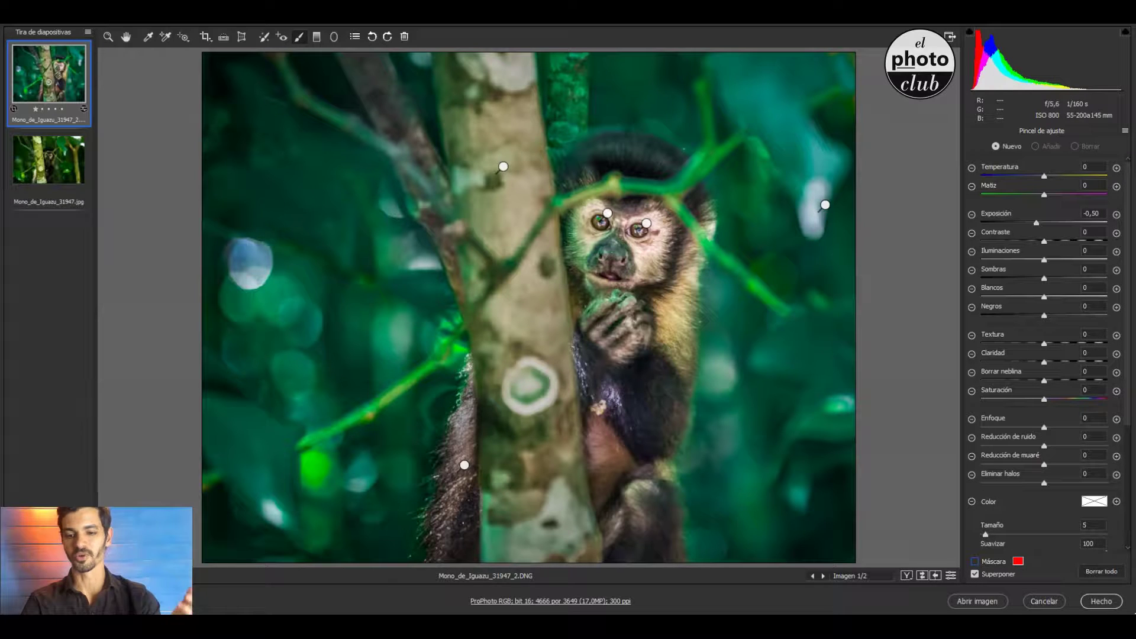
{"action": "key", "text": "ctrl+z"}
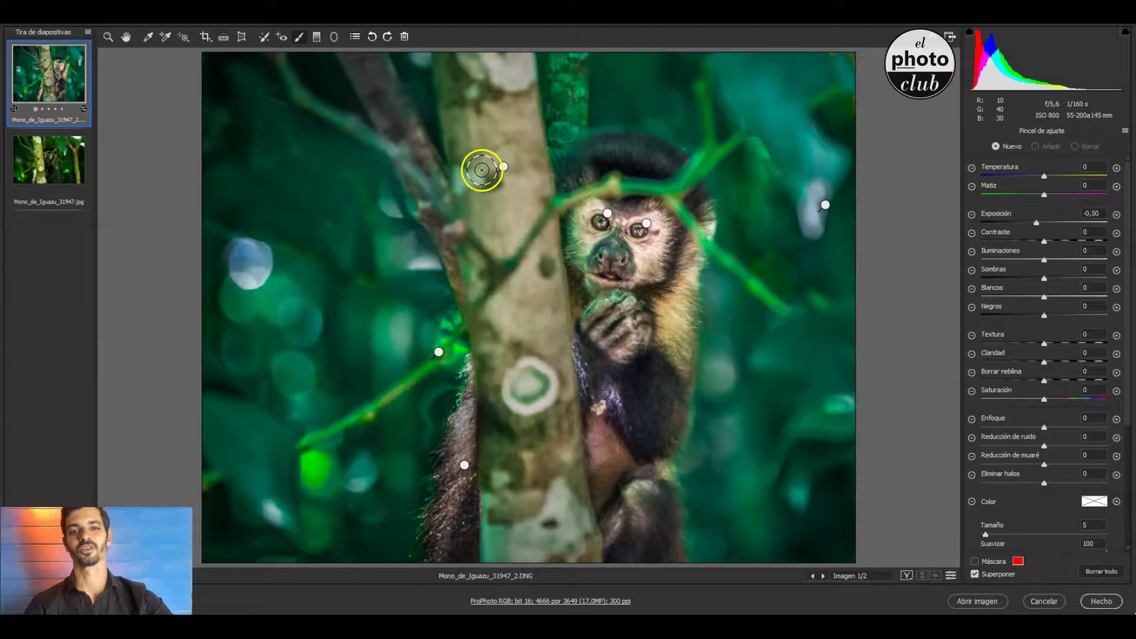
{"action": "left_click", "coordinate": [503, 168]}
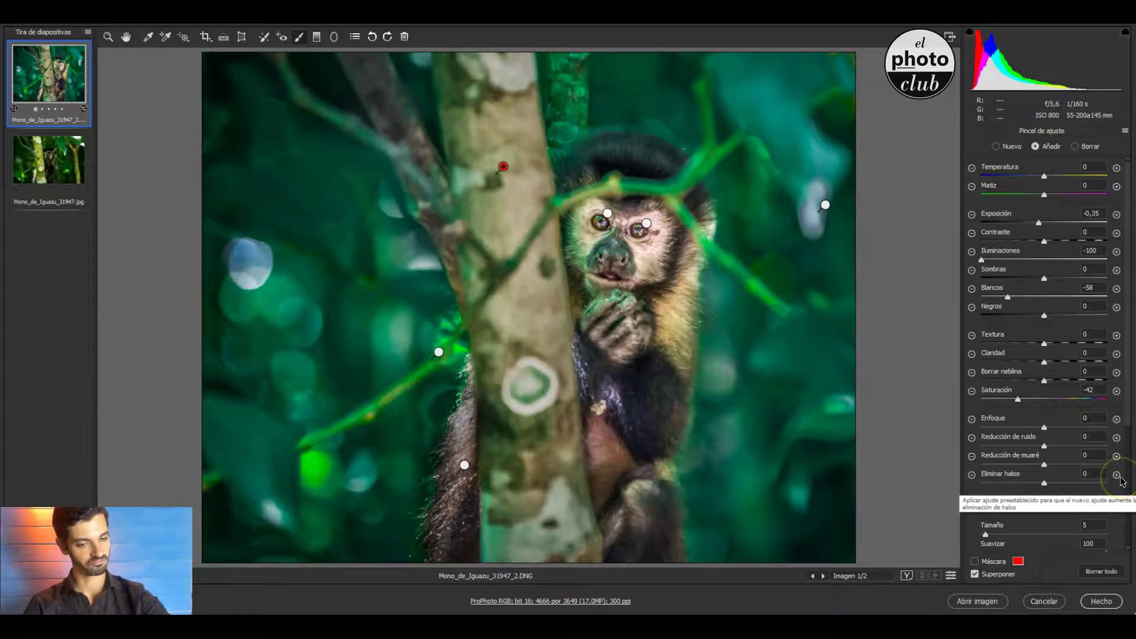
{"action": "key", "text": "Delete"}
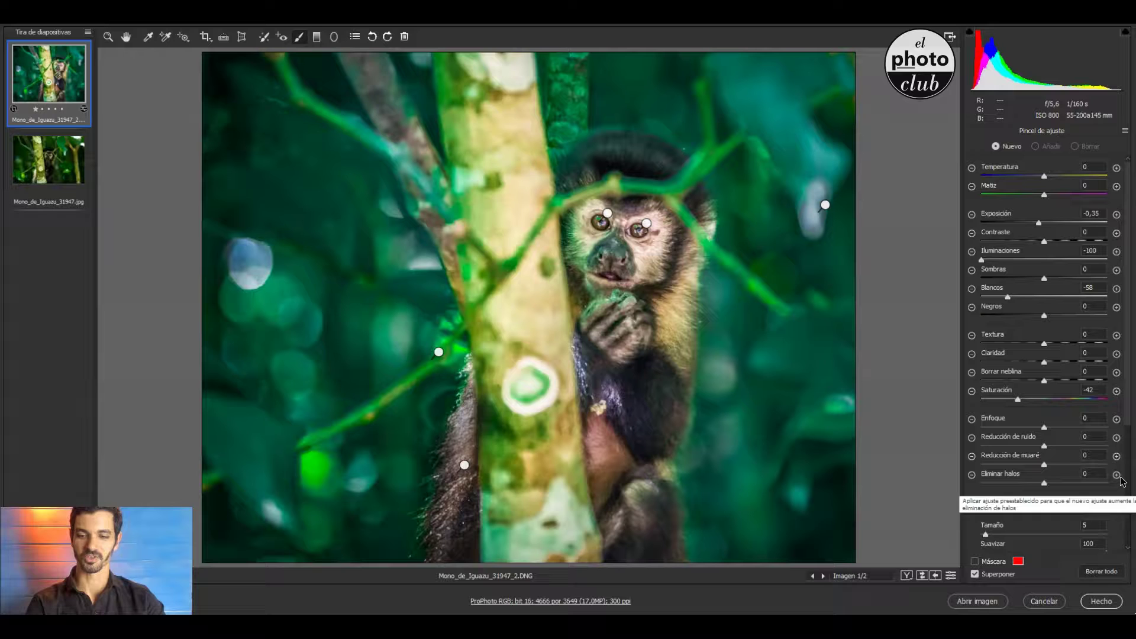
{"action": "key", "text": "ctrl+z"}
{"action": "left_click", "coordinate": [1071, 456]}
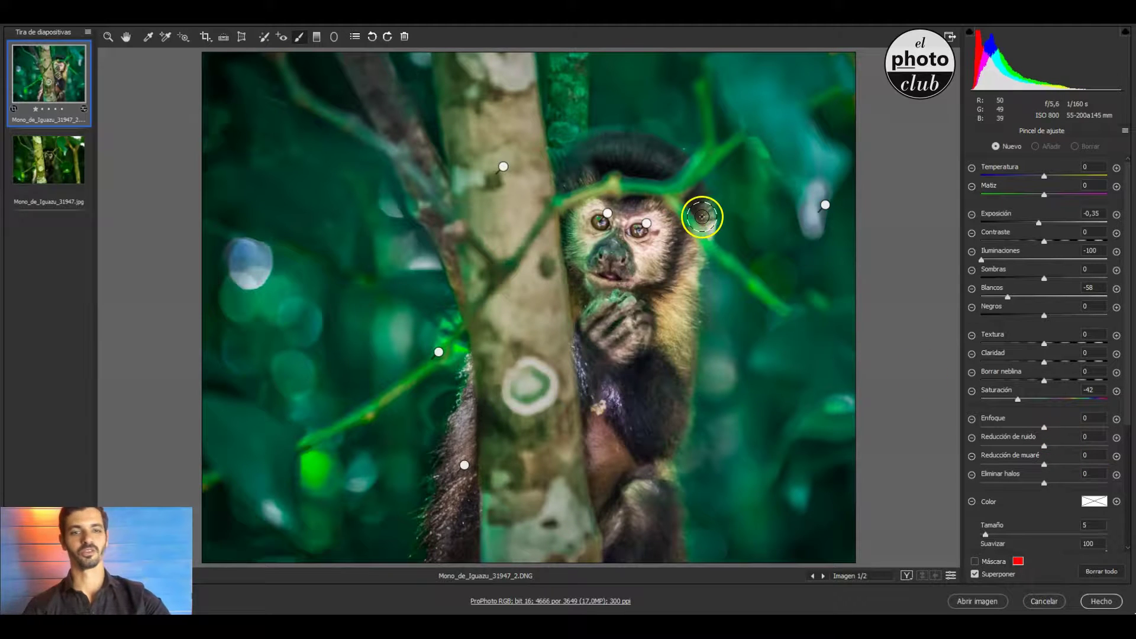
{"action": "left_click", "coordinate": [825, 205]}
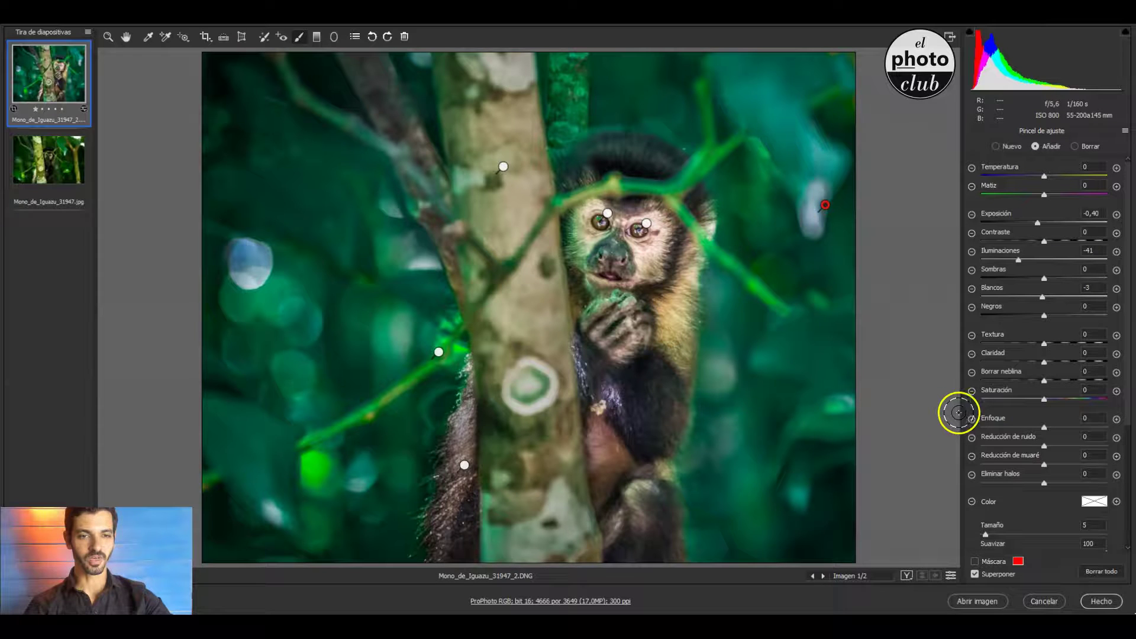
{"action": "left_click", "coordinate": [1074, 392]}
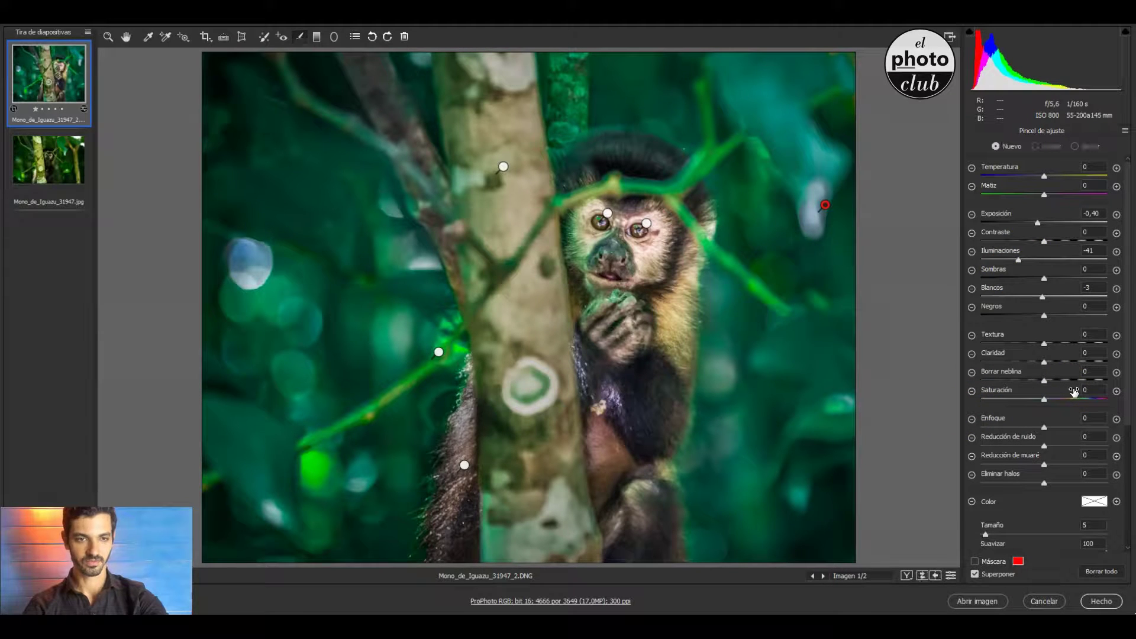
{"action": "key", "text": "Delete"}
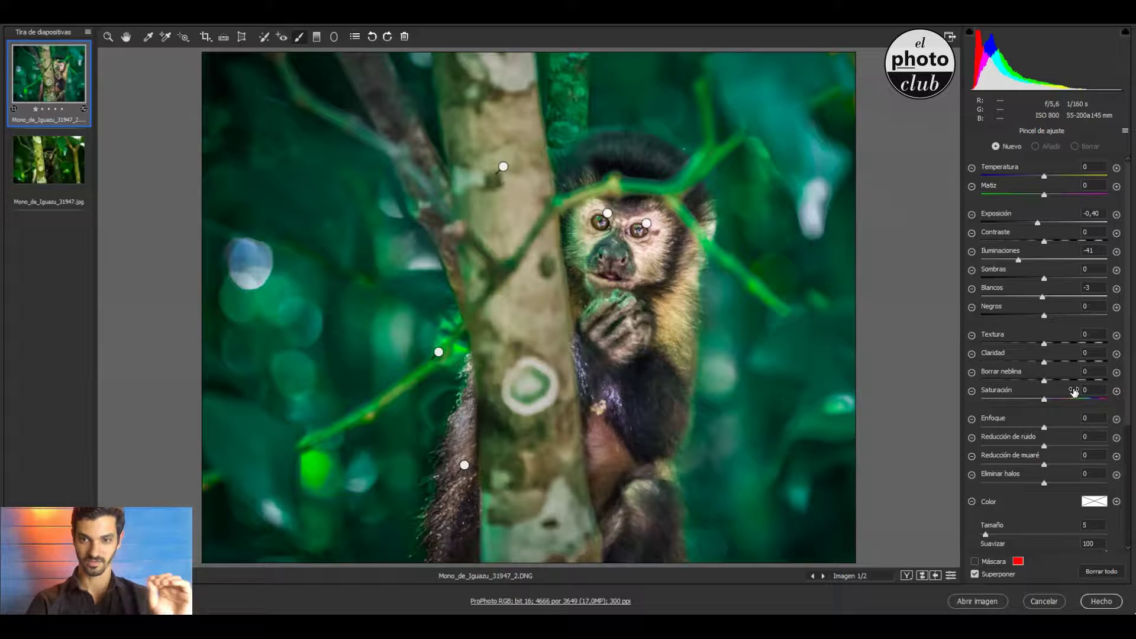
{"action": "key", "text": "ctrl+z"}
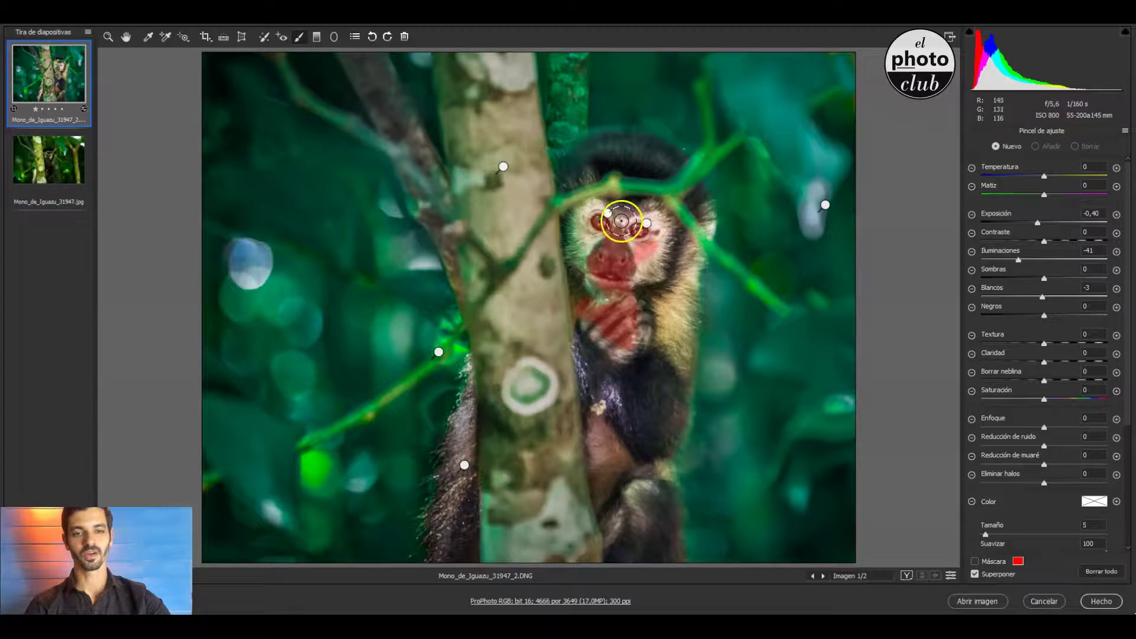
{"action": "mouse_move", "coordinate": [647, 222]}
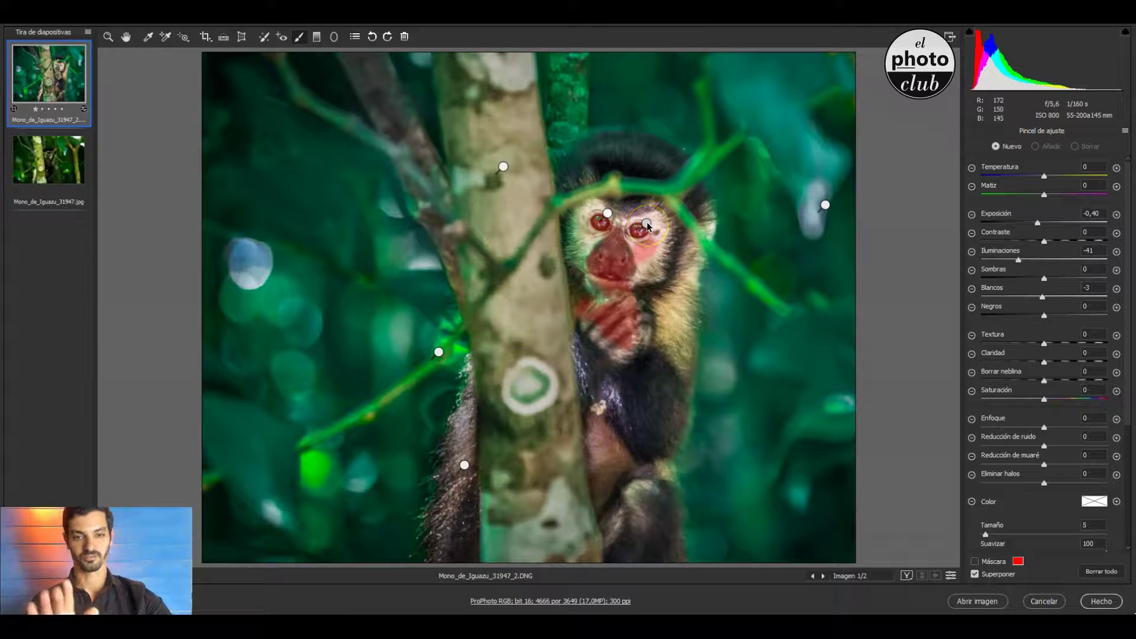
{"action": "left_click", "coordinate": [646, 223]}
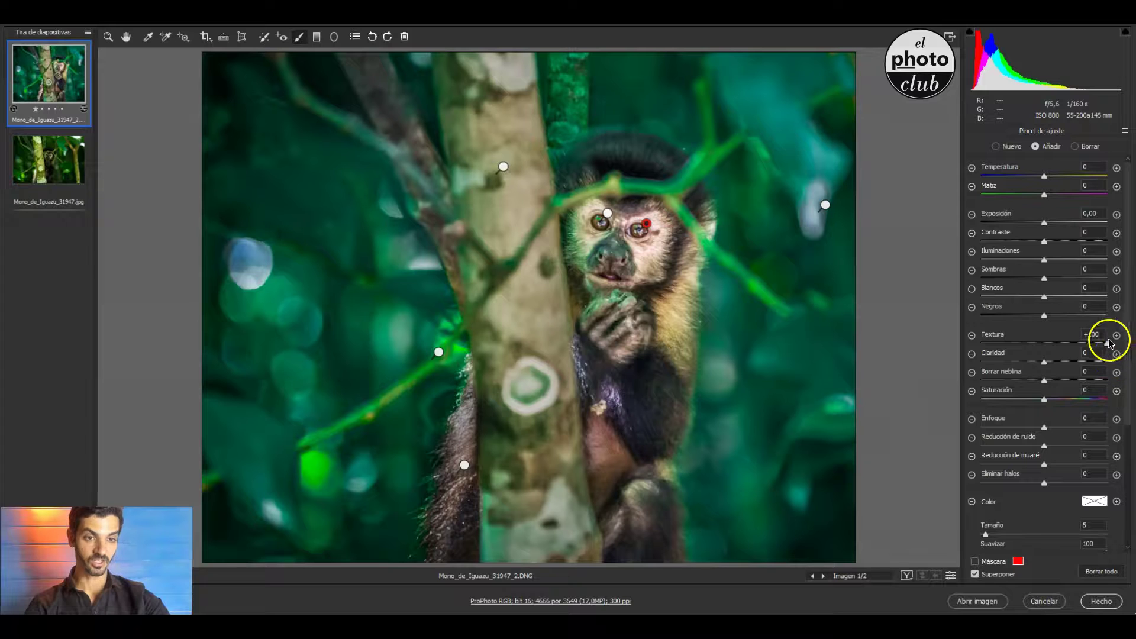
{"action": "key", "text": "Delete"}
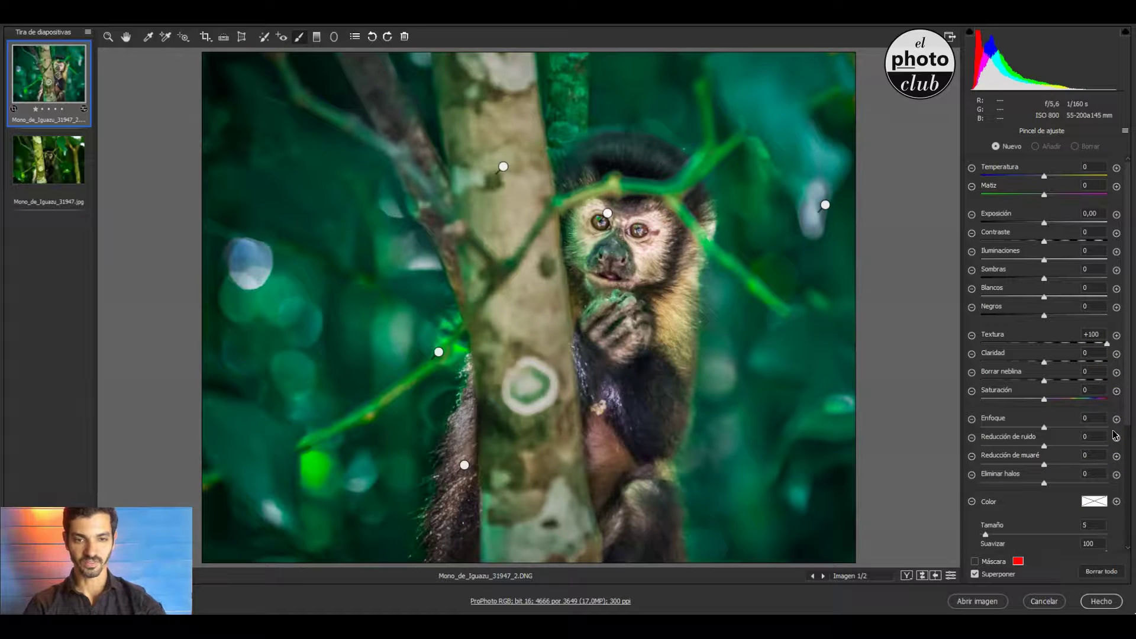
{"action": "key", "text": "ctrl+z"}
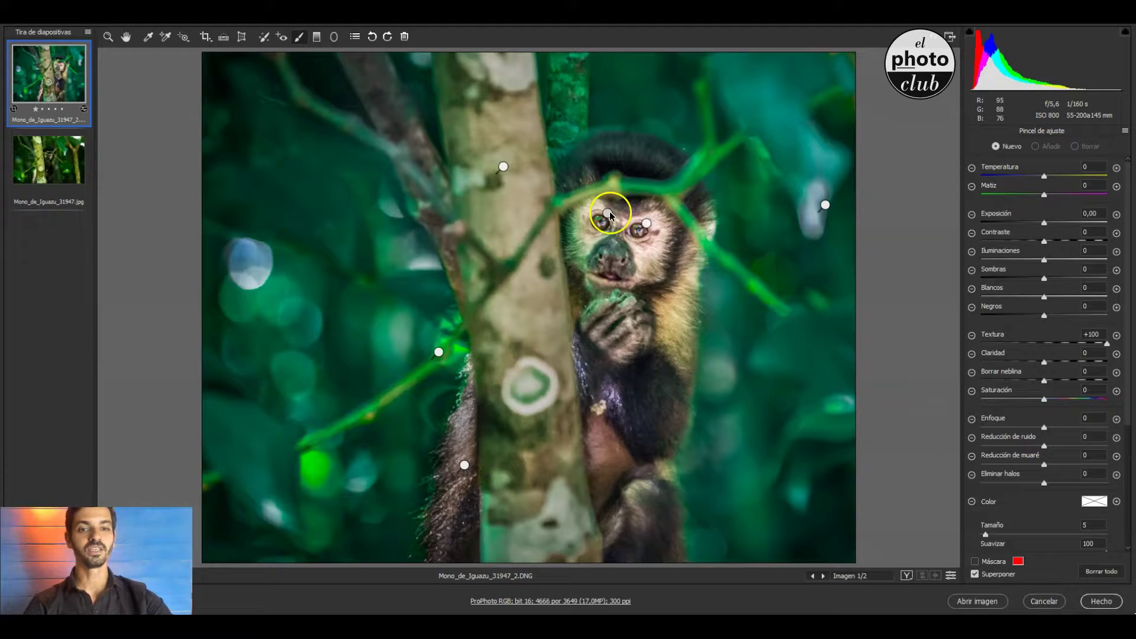
Tune the left-eye brush pin: Exposición +0,10, Contraste -100, Textura +45, Claridad +100, Reducción de ruido +40
{"action": "left_click", "coordinate": [609, 213]}
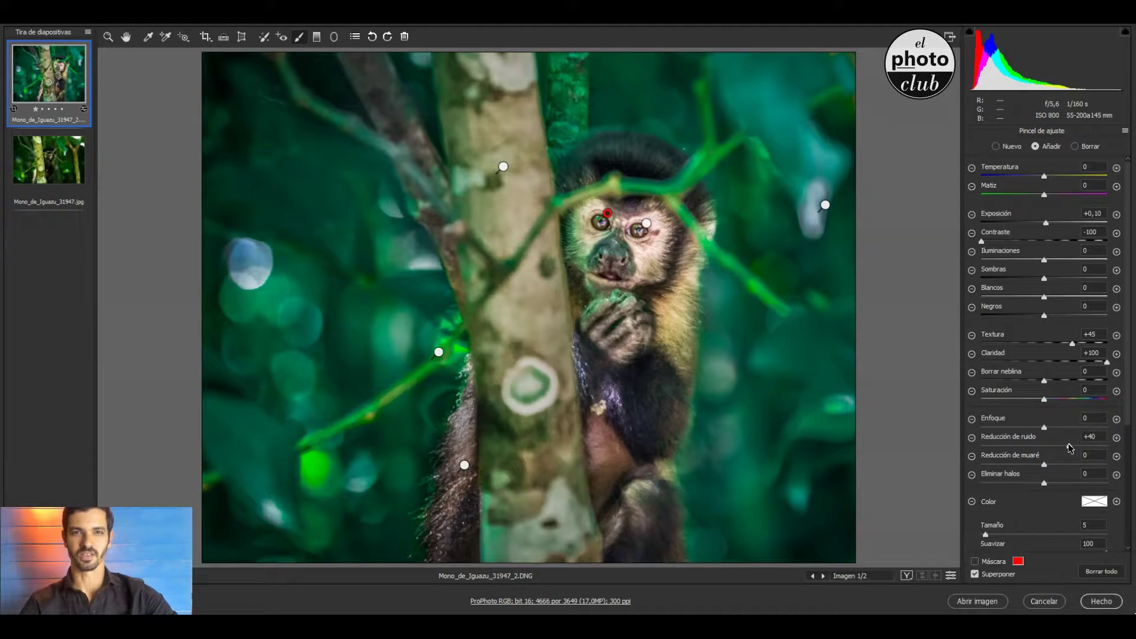
{"action": "left_click", "coordinate": [1069, 444]}
{"action": "key", "text": "Delete"}
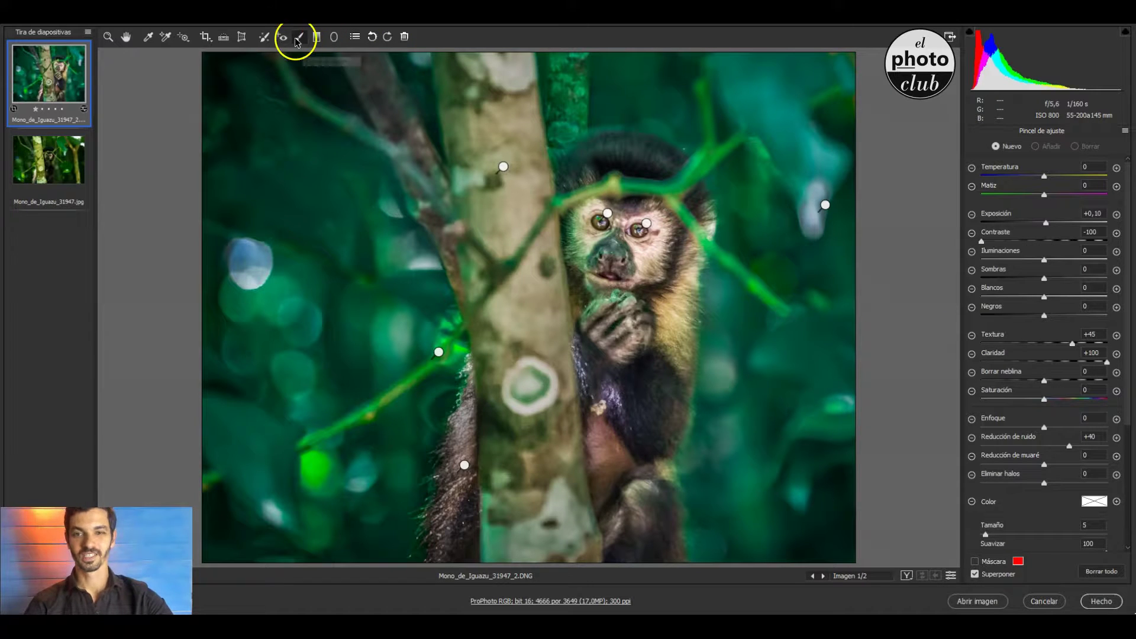
Clone out the top-right corner spot with Spot Removal in Clonar mode, and compare before/after
{"action": "left_click", "coordinate": [264, 37]}
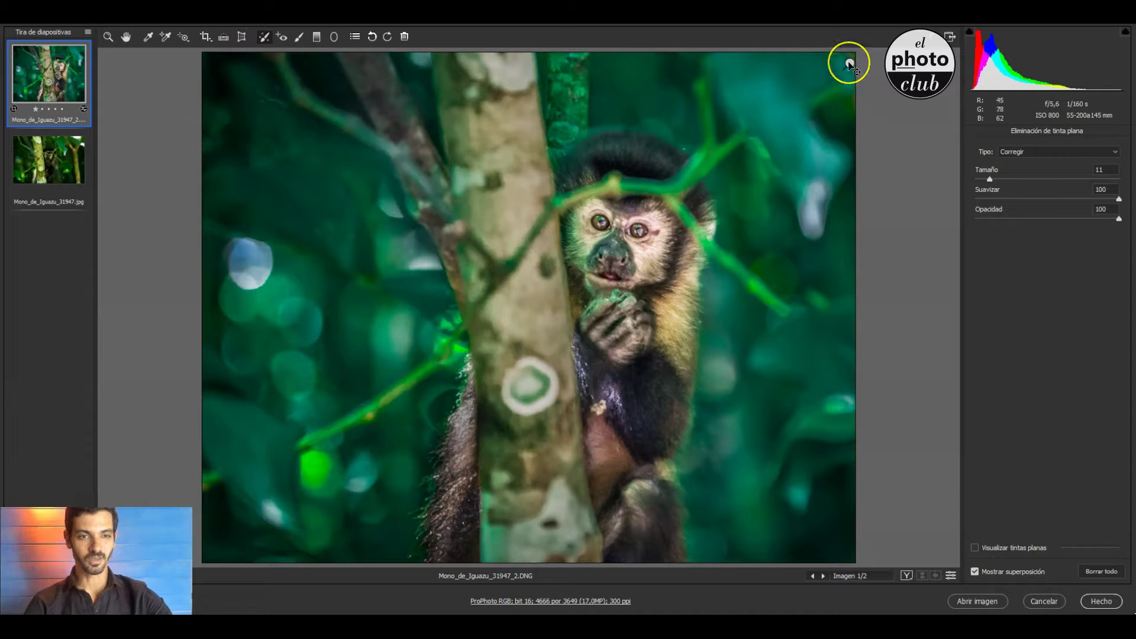
{"action": "left_click", "coordinate": [850, 63]}
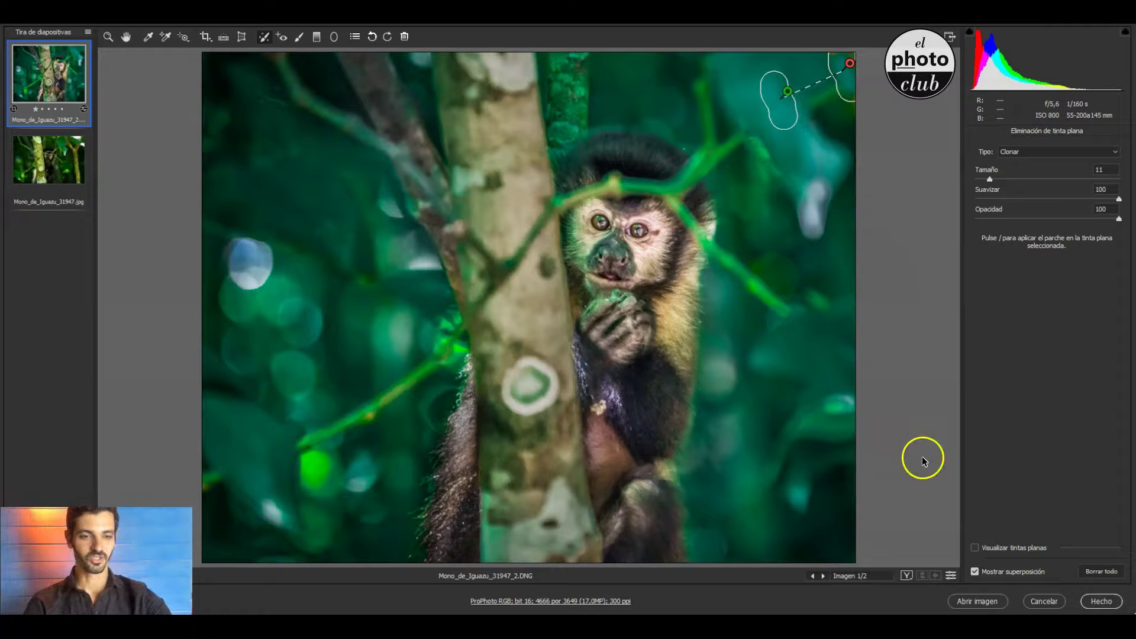
{"action": "left_click", "coordinate": [951, 576]}
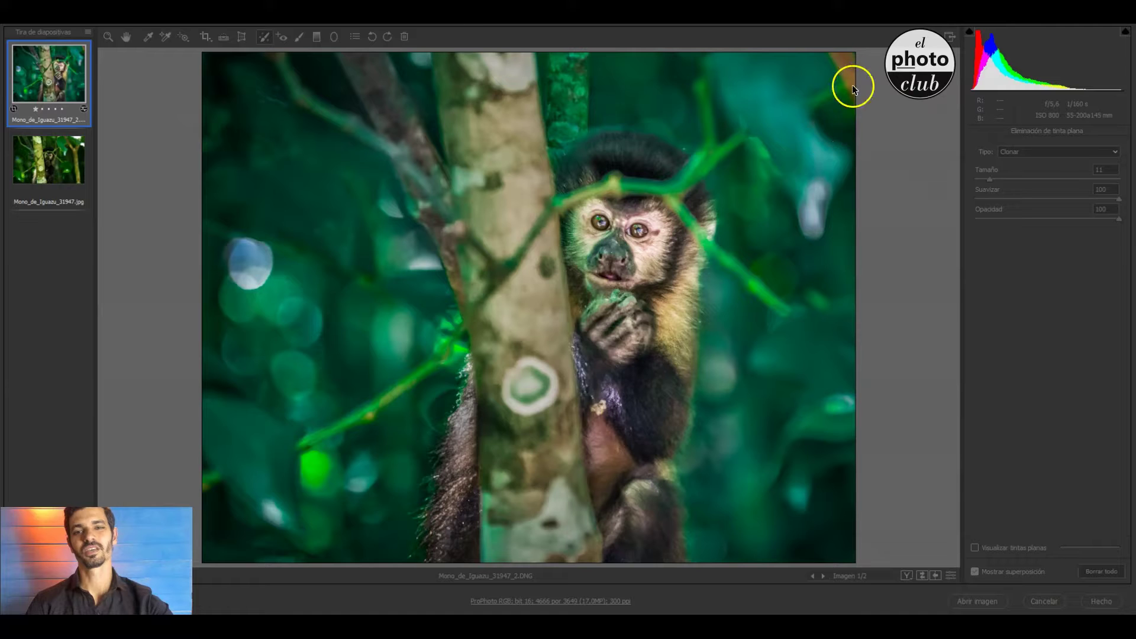
{"action": "left_click", "coordinate": [832, 160]}
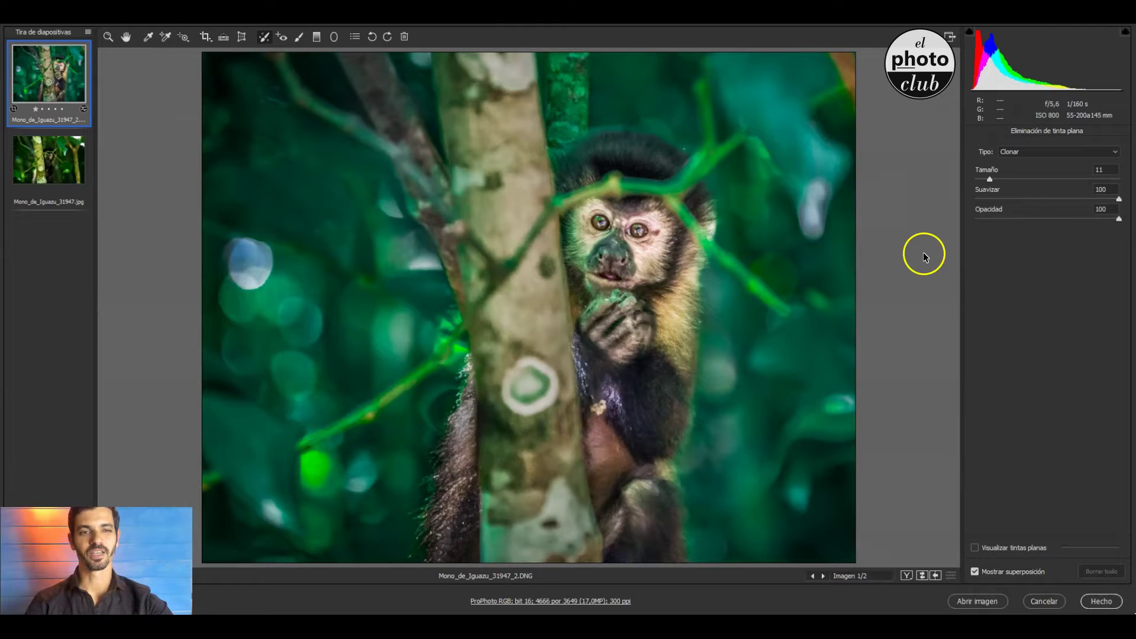